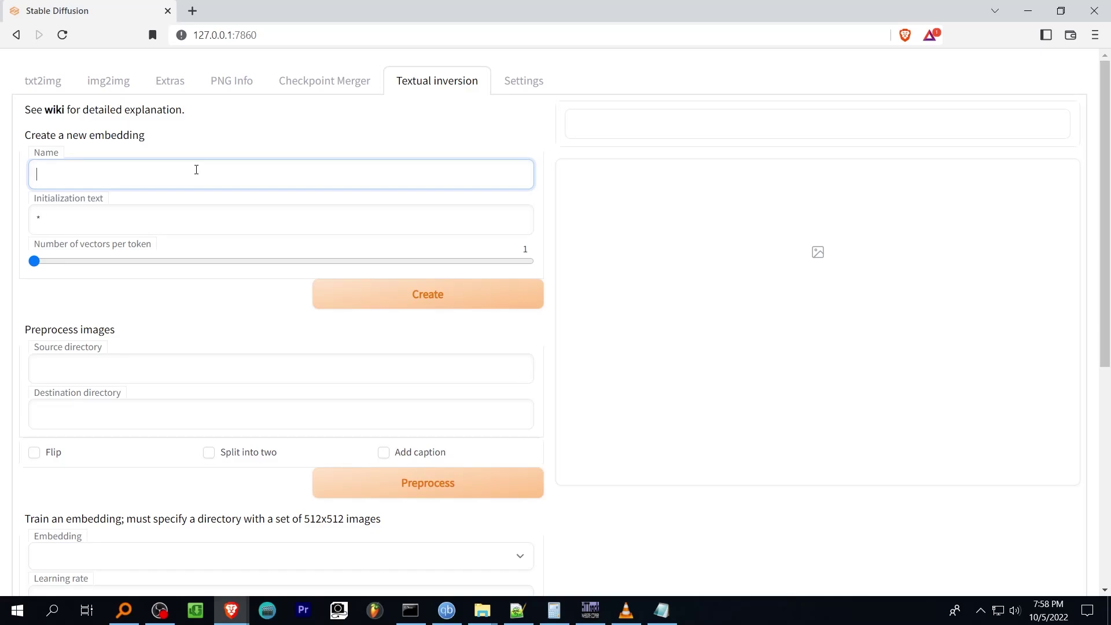
Step: Try the names DOOMguy, DFalloutArt and FalloutStyle for the embedding, erasing each
type("DOOMguy")
key("BackSpace")
key("BackSpace")
key("BackSpace")
key("BackSpace")
key("BackSpace")
key("BackSpace")
type("DFalloutArt")
key("BackSpace")
key("BackSpace")
type("Style")
key("BackSpace")
key("BackSpace")
key("BackSpace")
key("BackSpace")
key("BackSpace")
key("BackSpace")
key("BackSpace")
key("BackSpace")
key("BackSpace")
key("BackSpace")
key("BackSpace")
key("BackSpace")
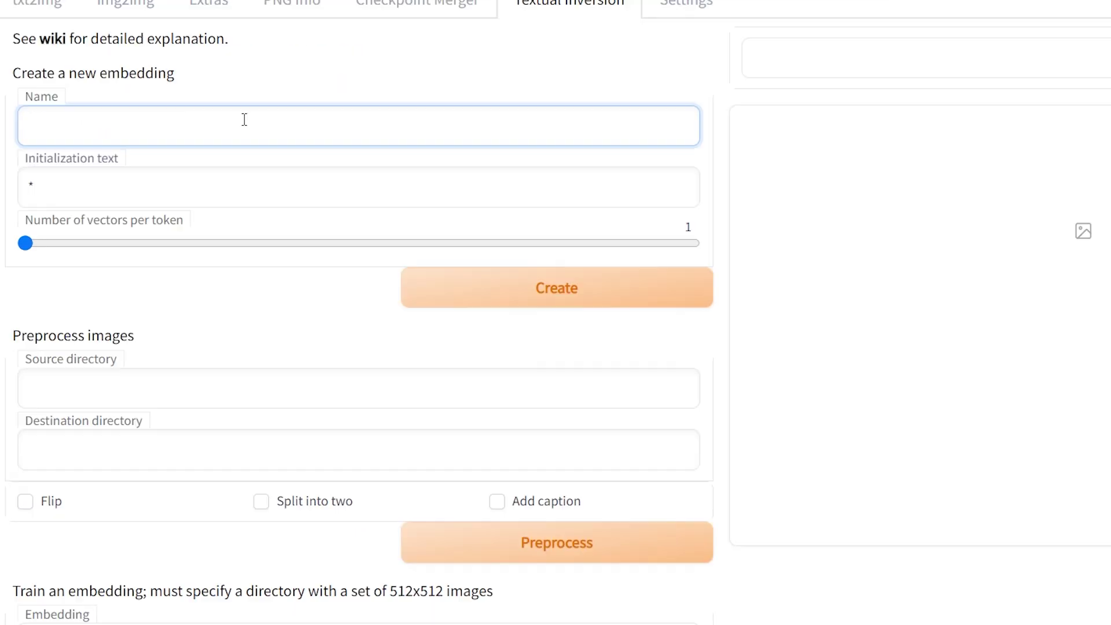
Step: Name the embedding AbandonedFallout, with initialization text wasteland and 8 vectors per token
type("Abandone")
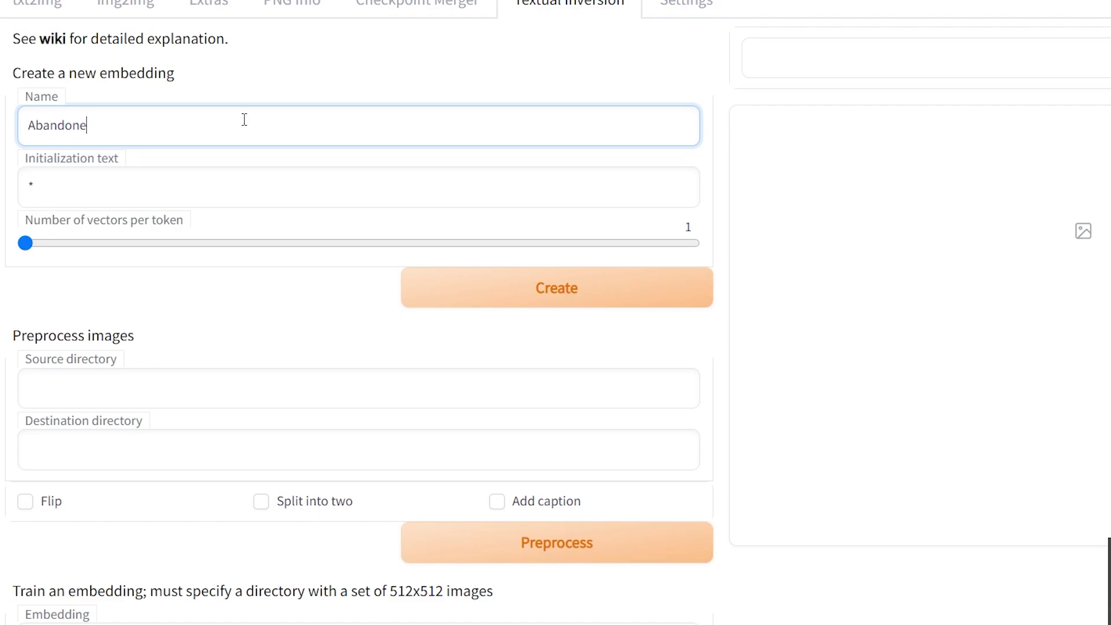
type("dFallout")
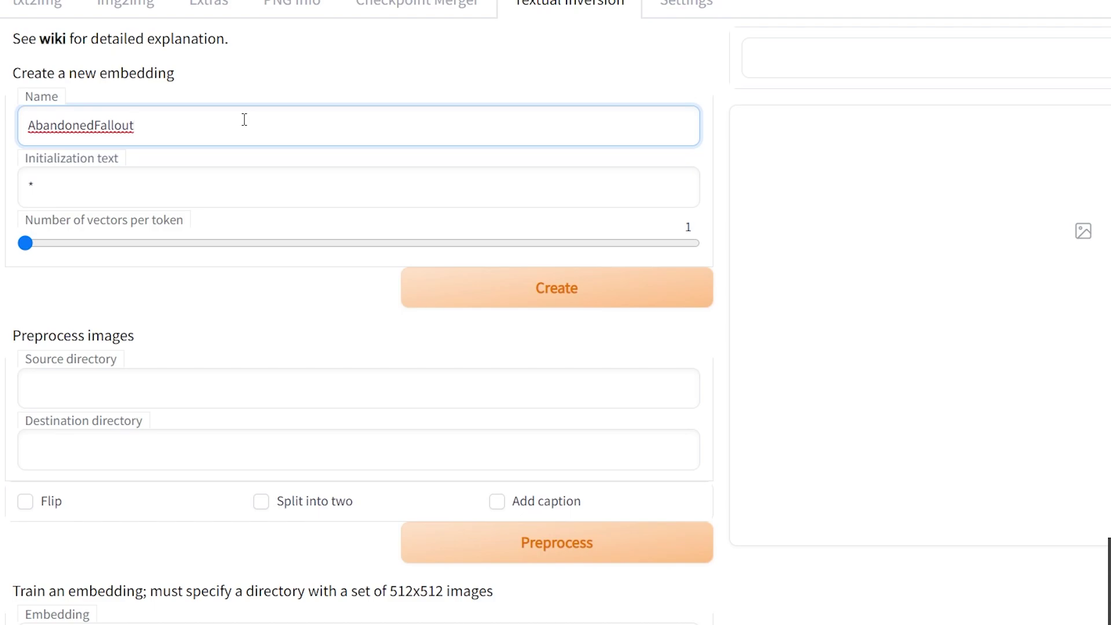
key("Tab")
key("BackSpace")
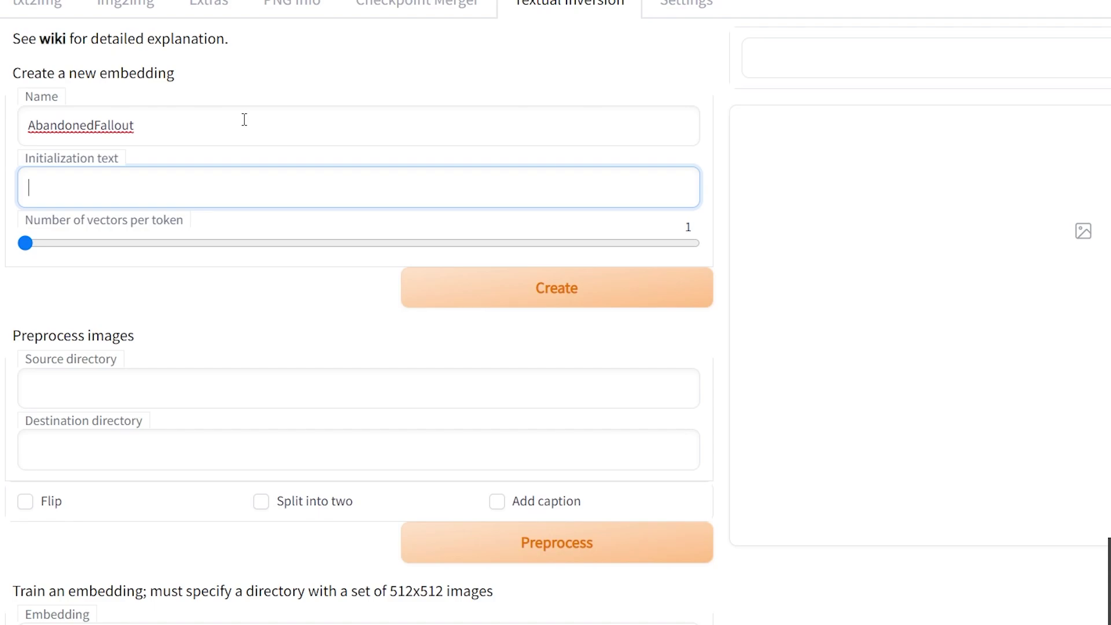
type("wasteland")
left_click(101, 250)
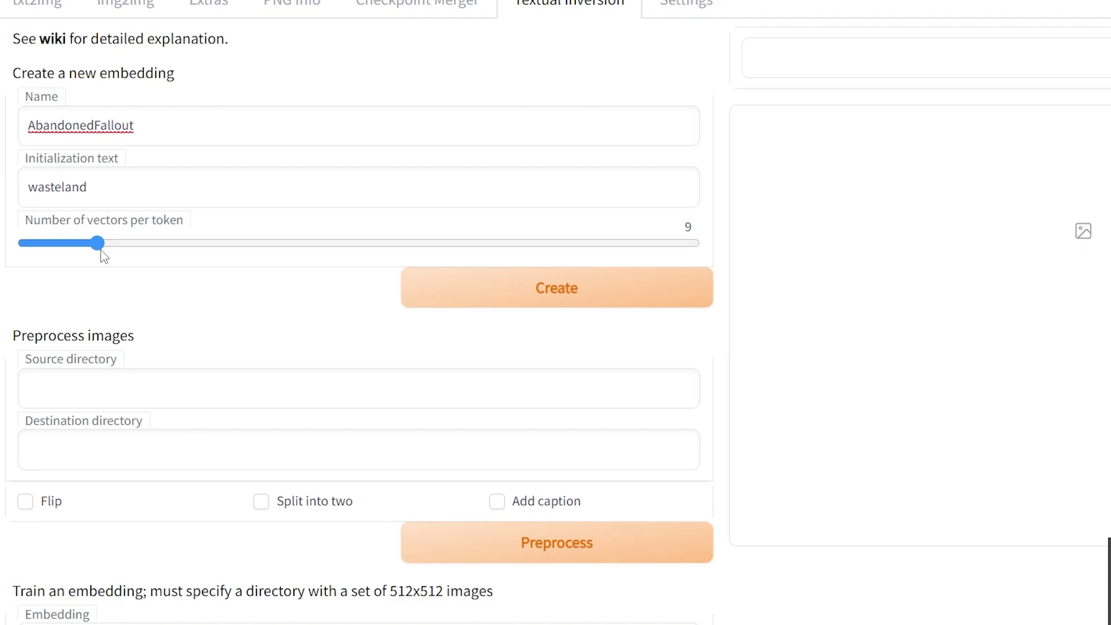
left_click_drag(101, 250, 88, 246)
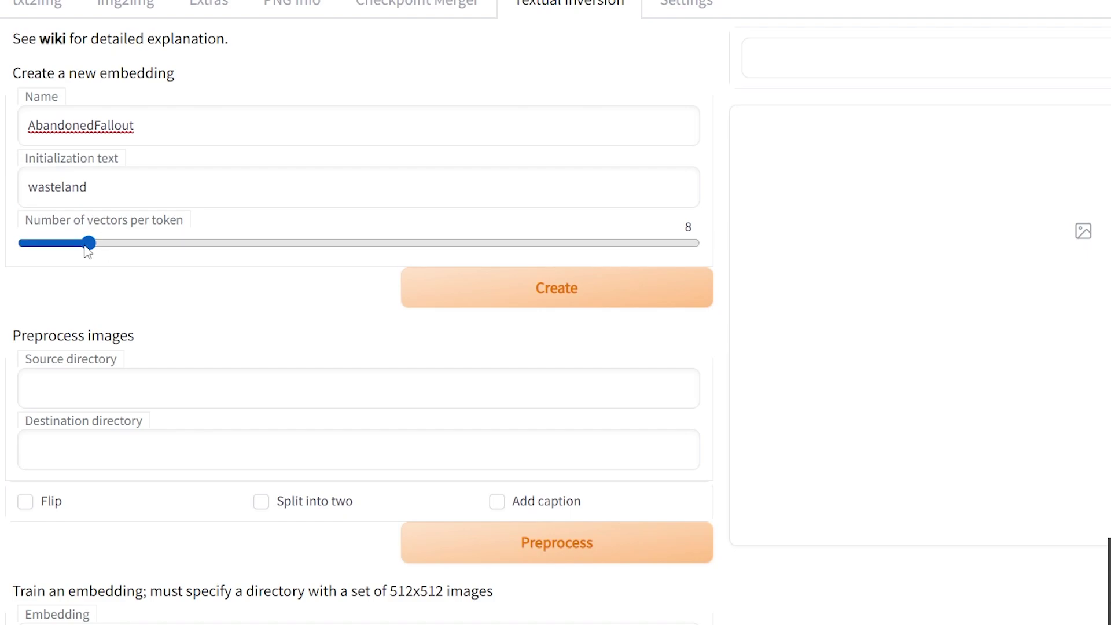
Step: Begin entering c:\fi as the preprocessing source directory
left_click(277, 391)
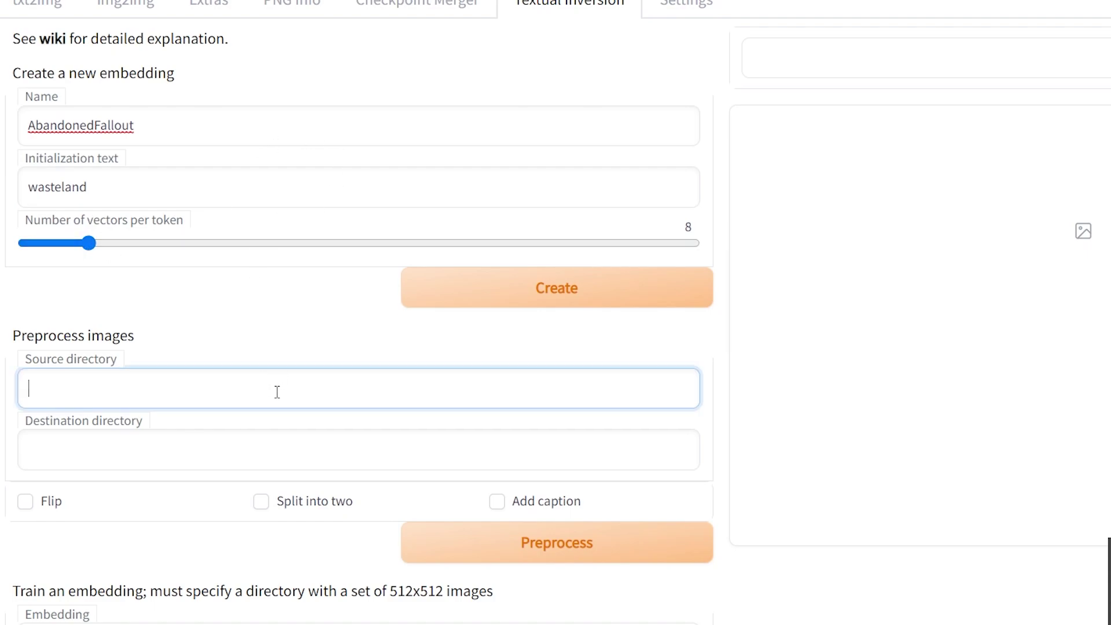
type("c:\\fi")
left_click(231, 451)
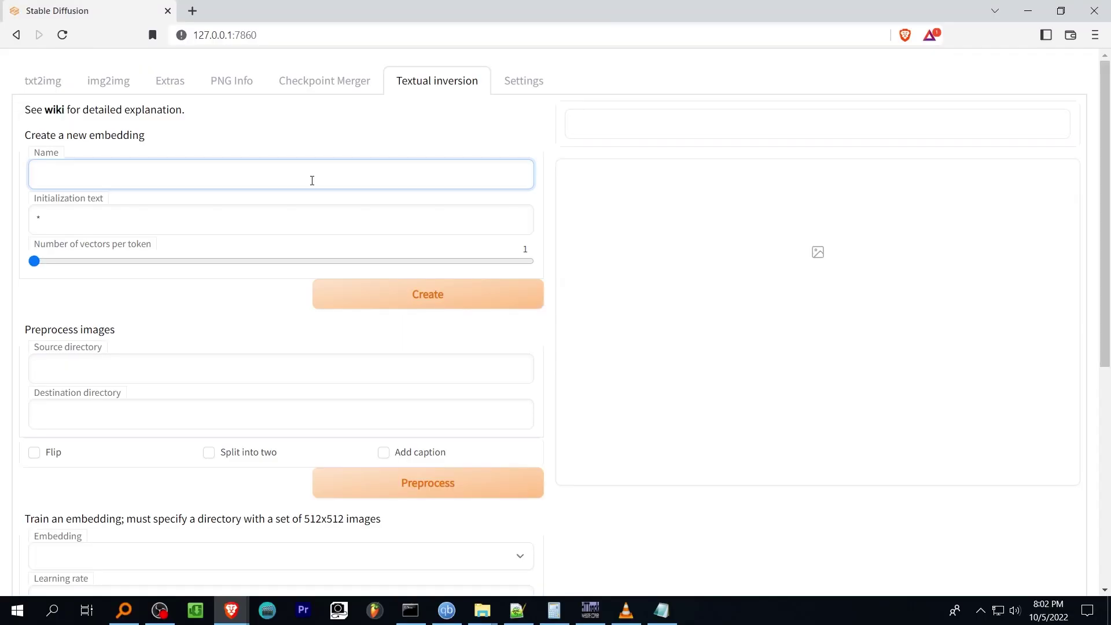
Step: Enter the embedding name AbandonedFallout, fixing a stray 'e' typo
type("Abandoned e")
key("ctrl+a")
key("End")
key("BackSpace")
type("Fallout")
Step: Set initialization text to wasteland and 8 vectors per token, then create the embedding
key("Tab")
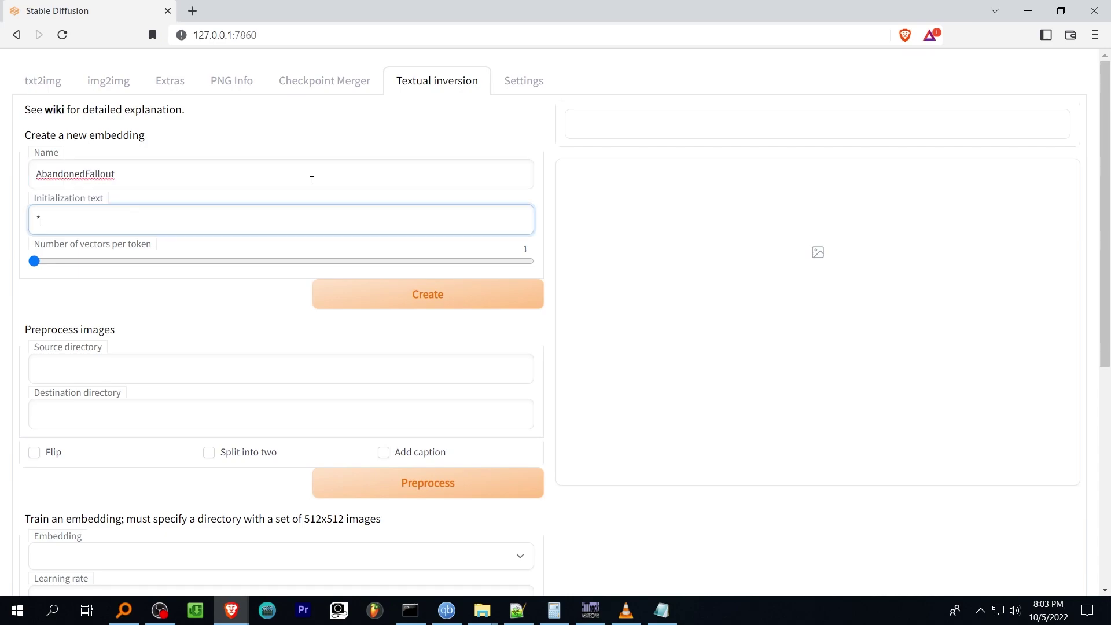
key("BackSpace")
type("wasteland")
left_click_drag(106, 261, 82, 263)
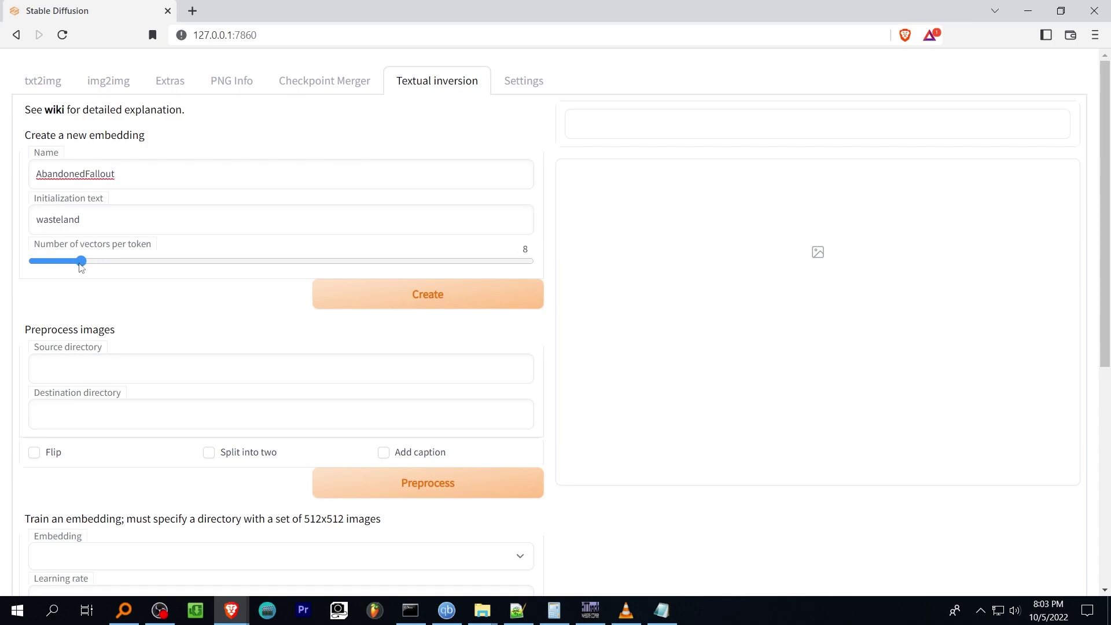
left_click(473, 303)
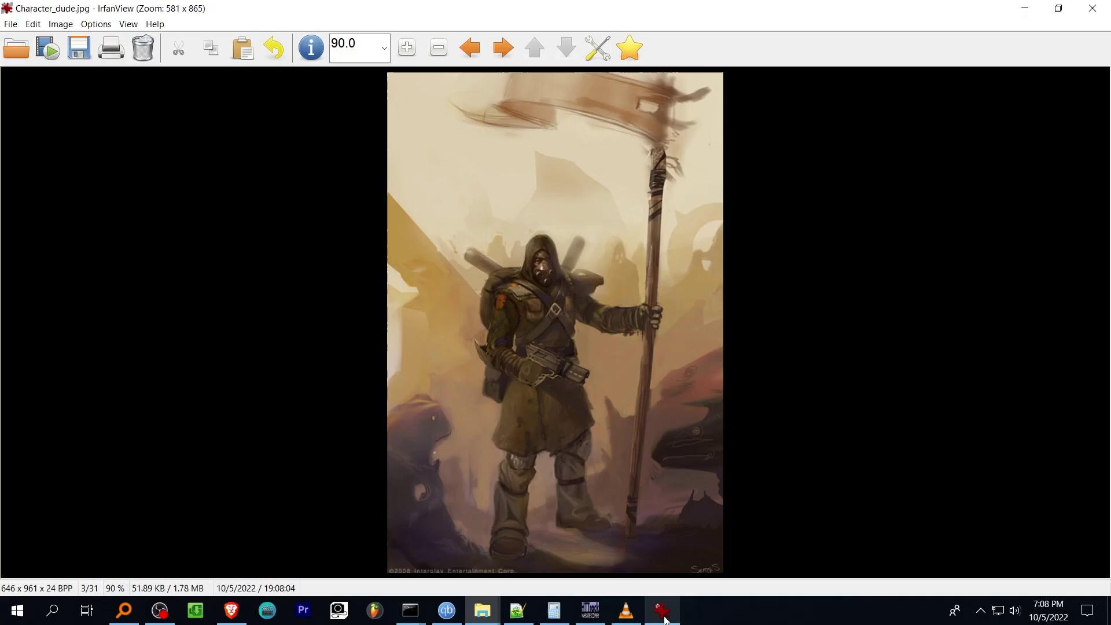
Step: Zoom out on the mantis shrimp image, then crop the next image to its power armour area
scroll(656, 441, "down", 1)
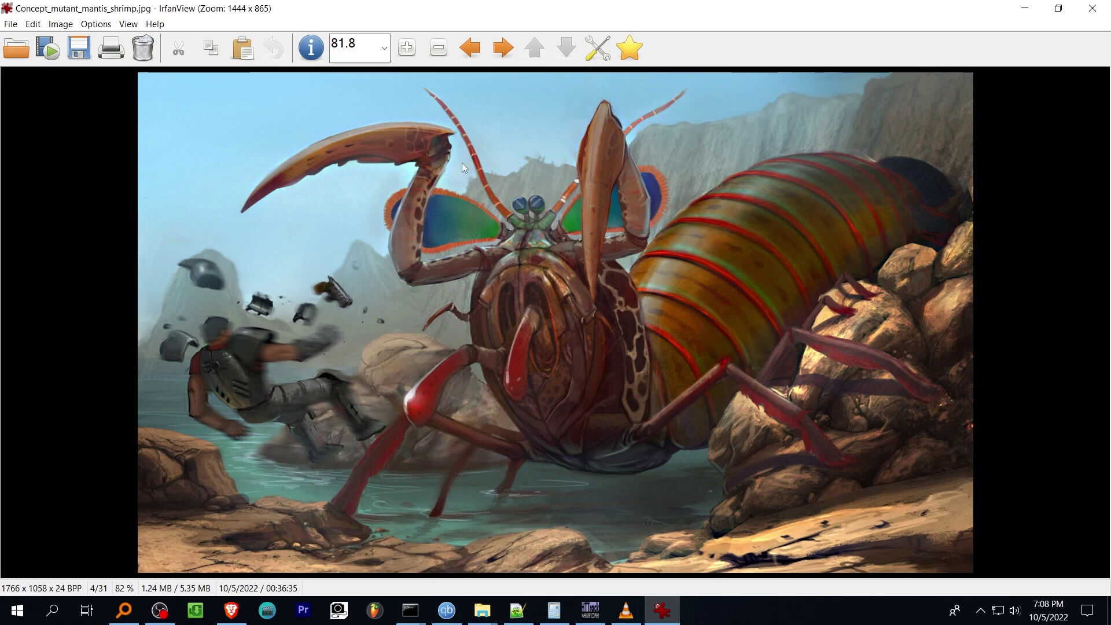
left_click(439, 49)
left_click(439, 50)
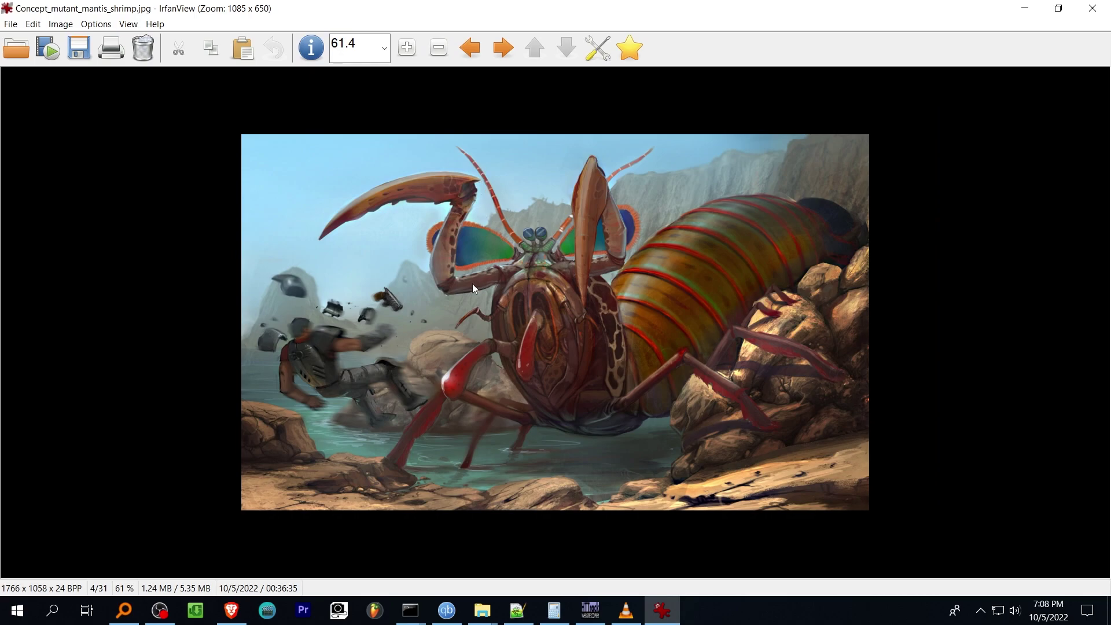
scroll(472, 283, "down", 2)
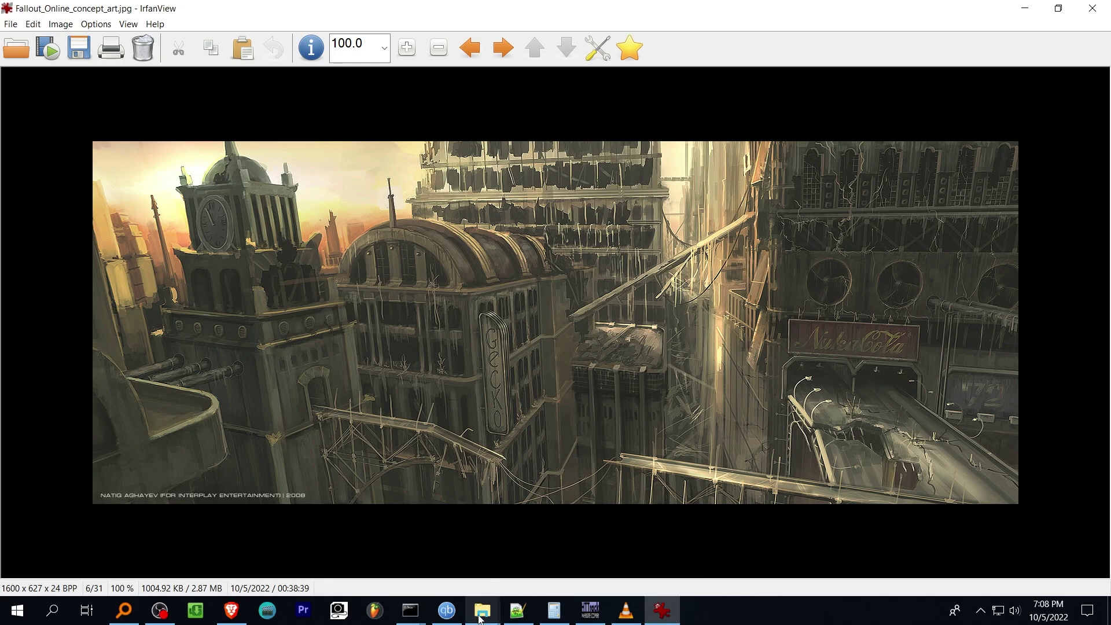
scroll(678, 464, "down", 1)
left_click_drag(305, 73, 1000, 571)
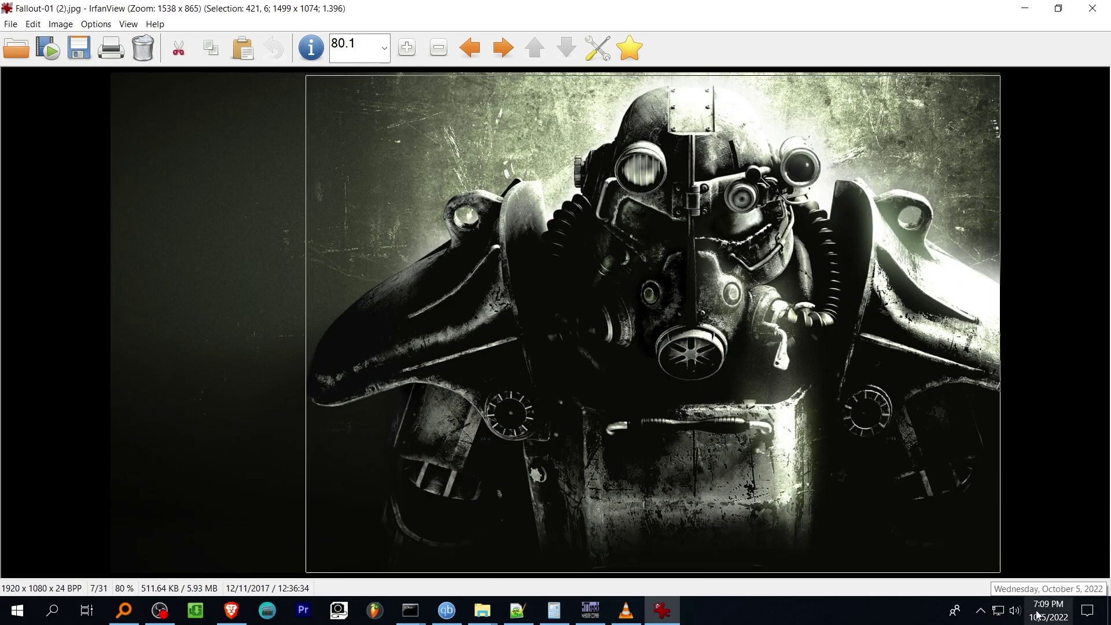
key("ctrl+y")
key("space")
key("n")
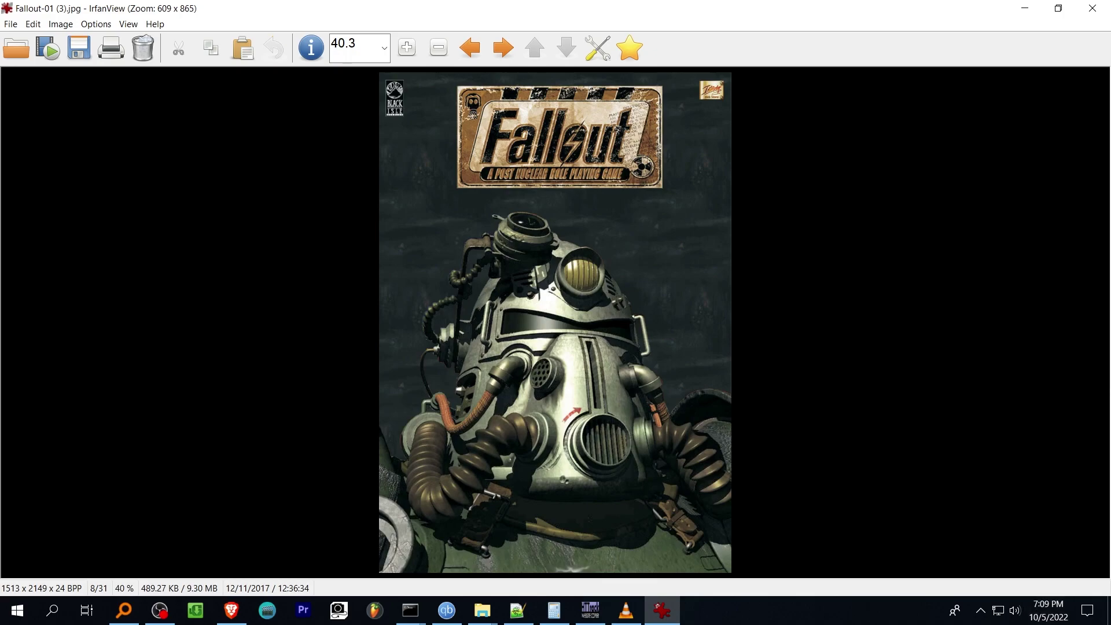
Step: Crop the armour below the Fallout logo and the helmet image, saving each over its original
left_click_drag(369, 203, 1004, 583)
key("ctrl+y")
key("s")
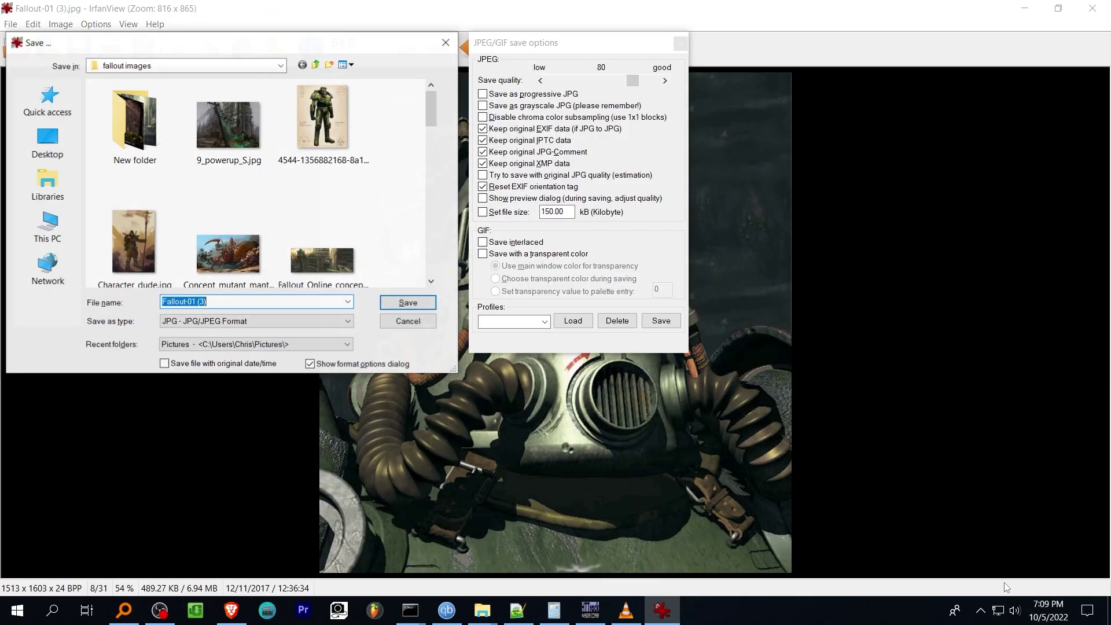
key("Return")
key("space")
left_click_drag(336, 142, 606, 460)
key("ctrl+y")
key("s")
key("Return")
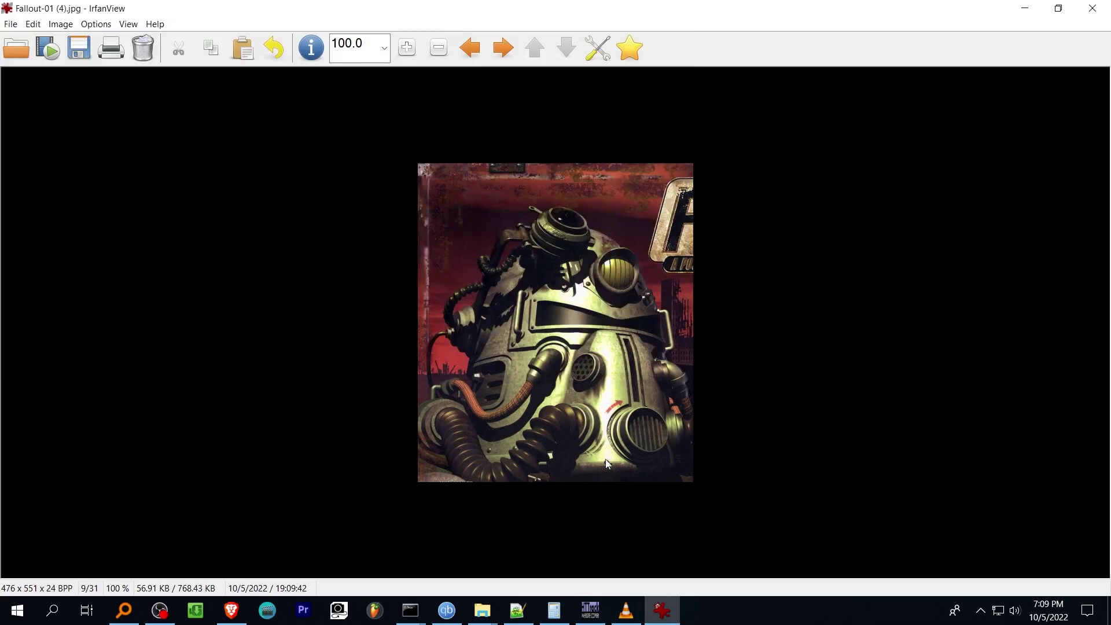
key("space")
Step: Crop the wallpaper below its top band, save it, and flip ahead to Project_V13_concept_art.jpg
left_click_drag(107, 182, 1003, 574)
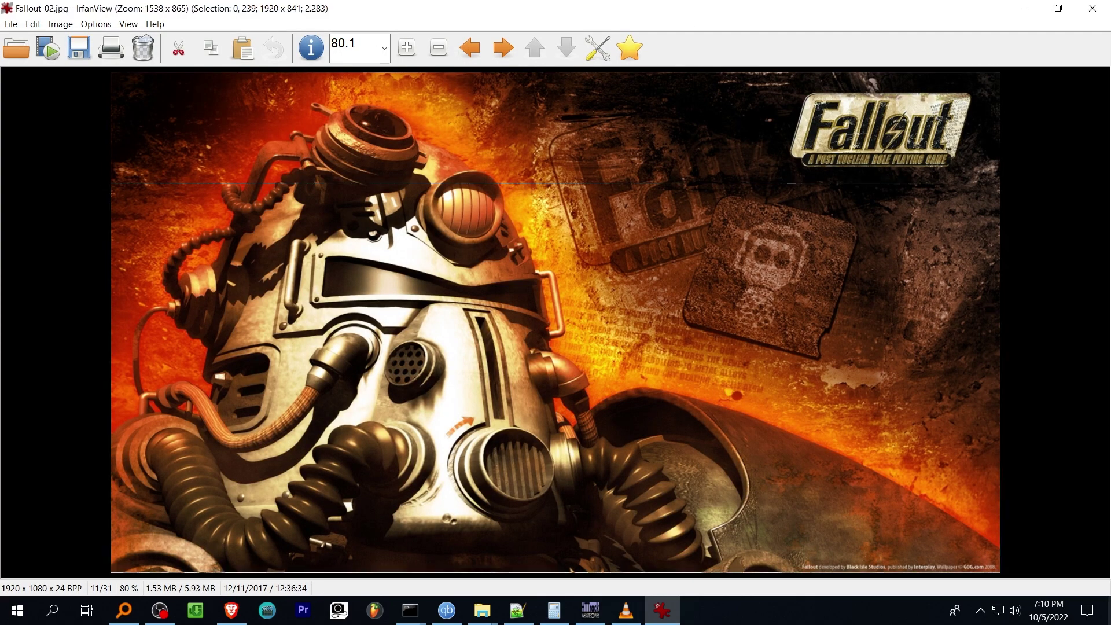
key("ctrl+y")
key("s")
key("Return")
key("Return")
key("space")
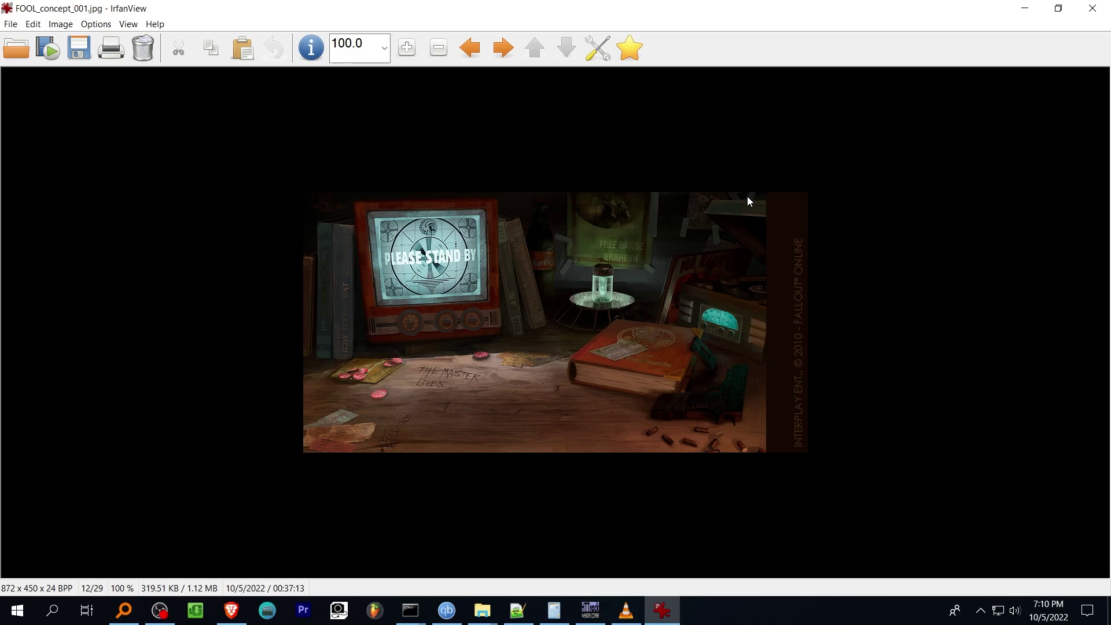
key("space")
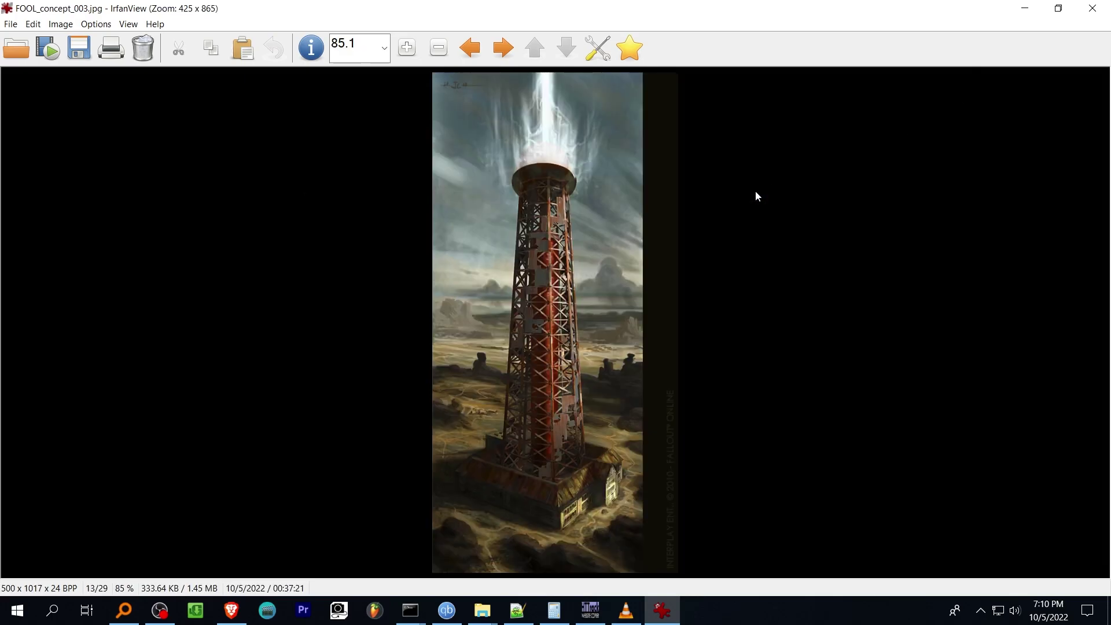
key("space")
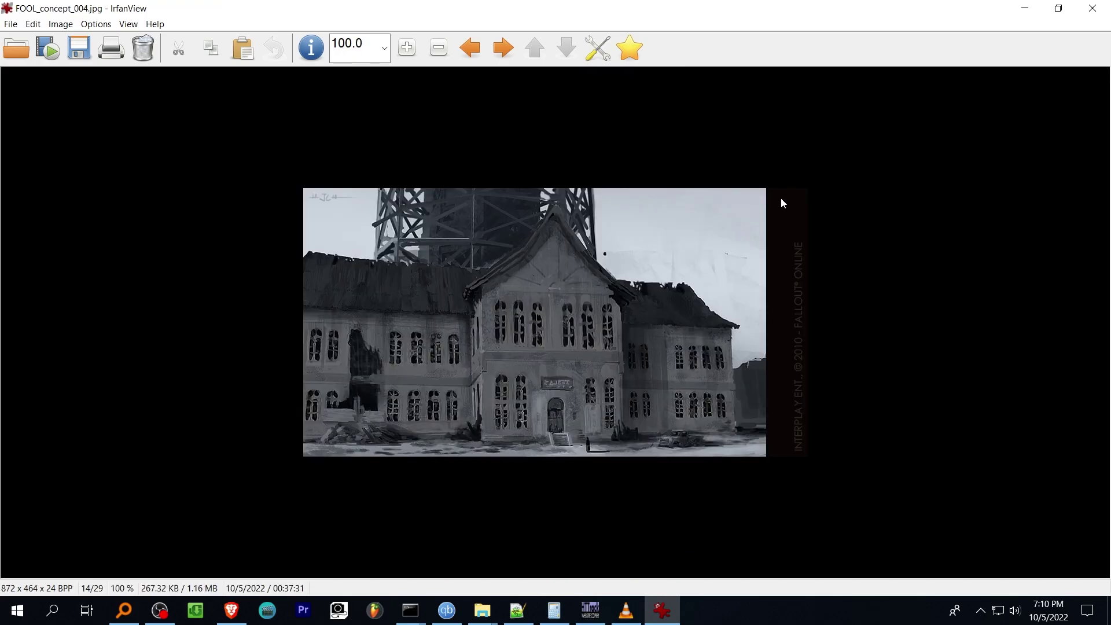
key("space")
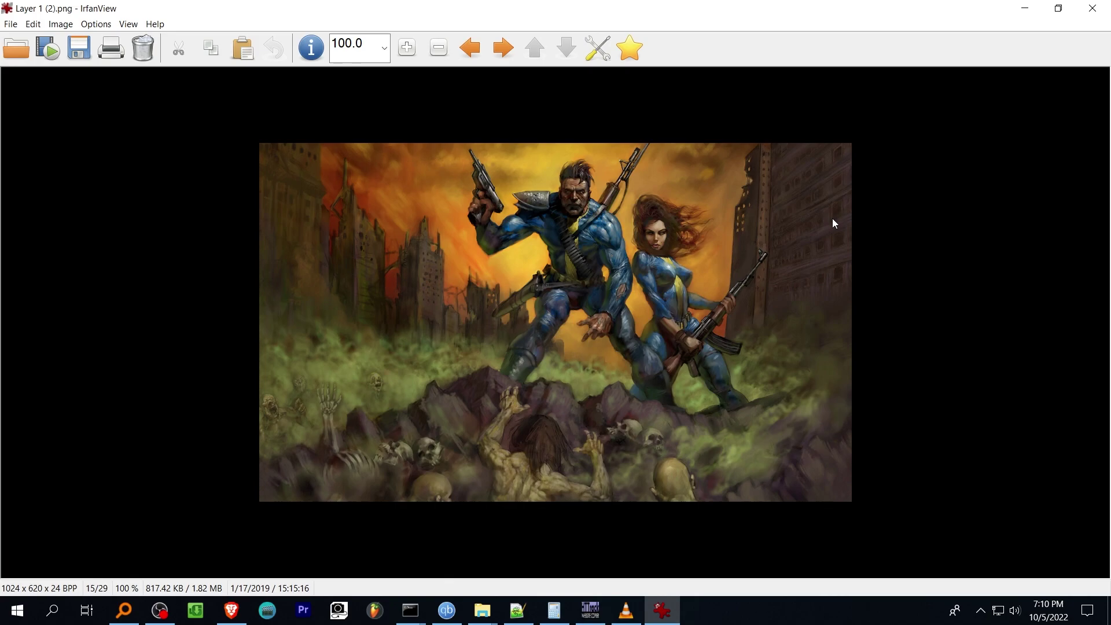
key("space")
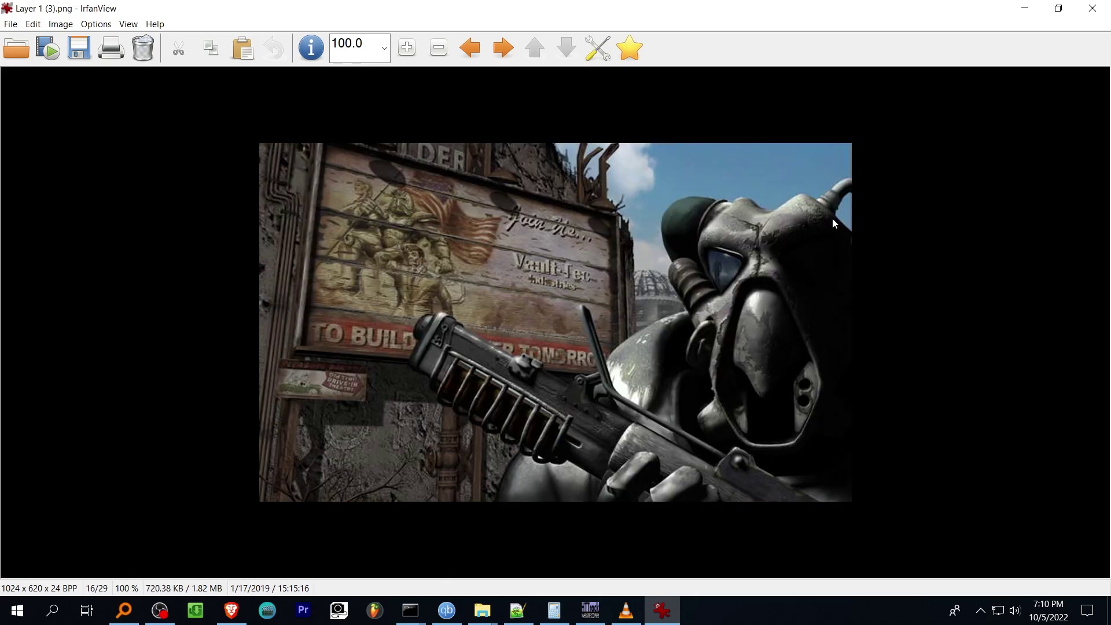
key("space")
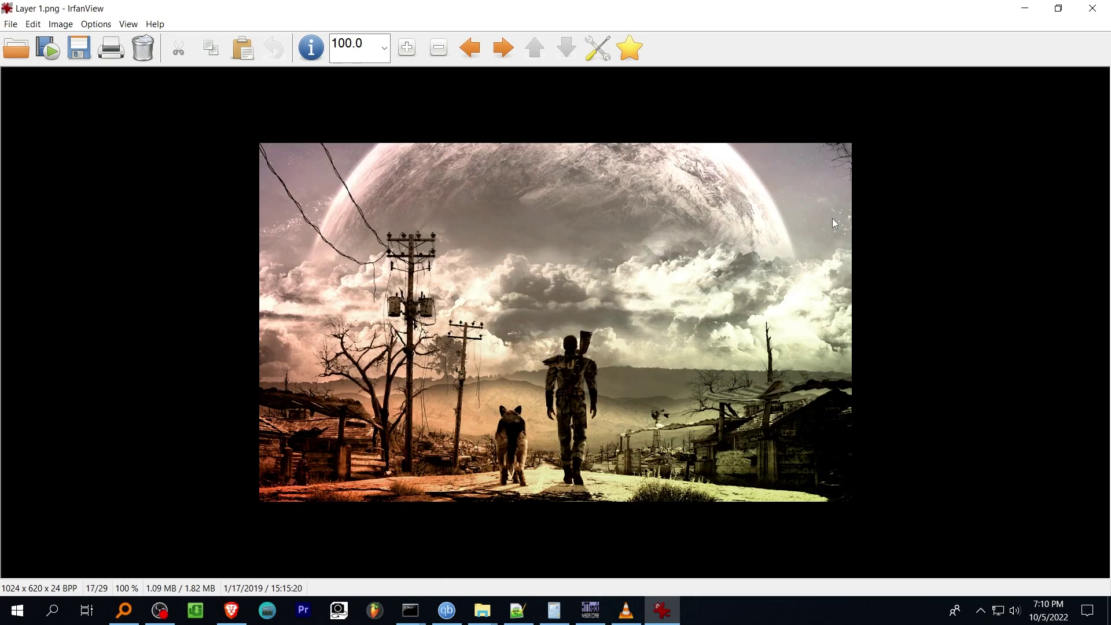
key("space")
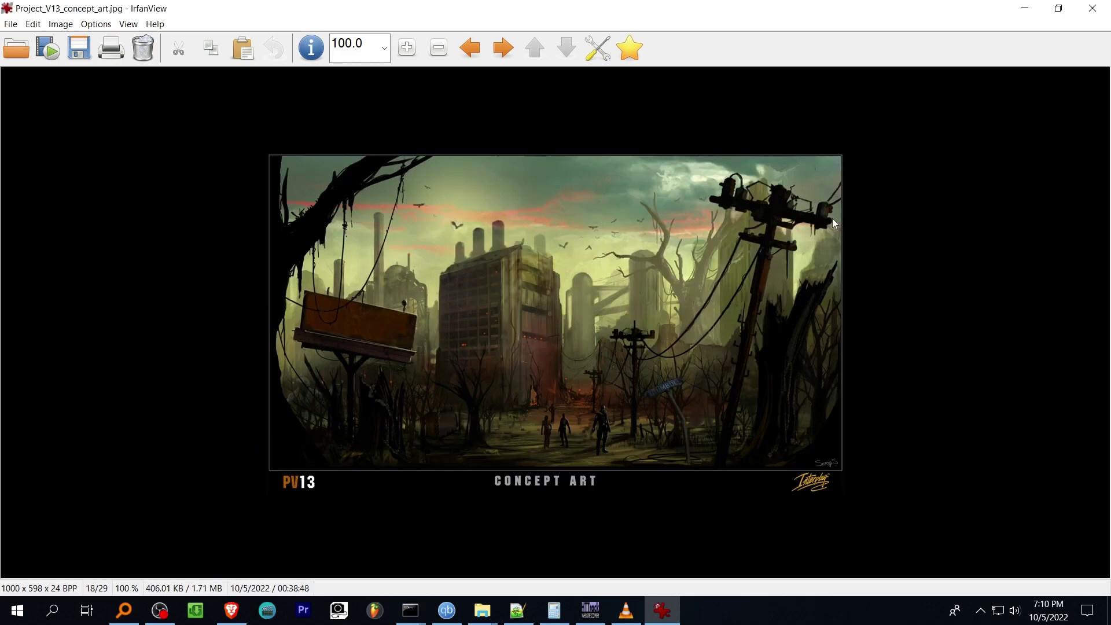
Step: Crop two paintings to remove their border and caption banner, saving over the originals
left_click_drag(273, 159, 839, 468)
key("ctrl+y")
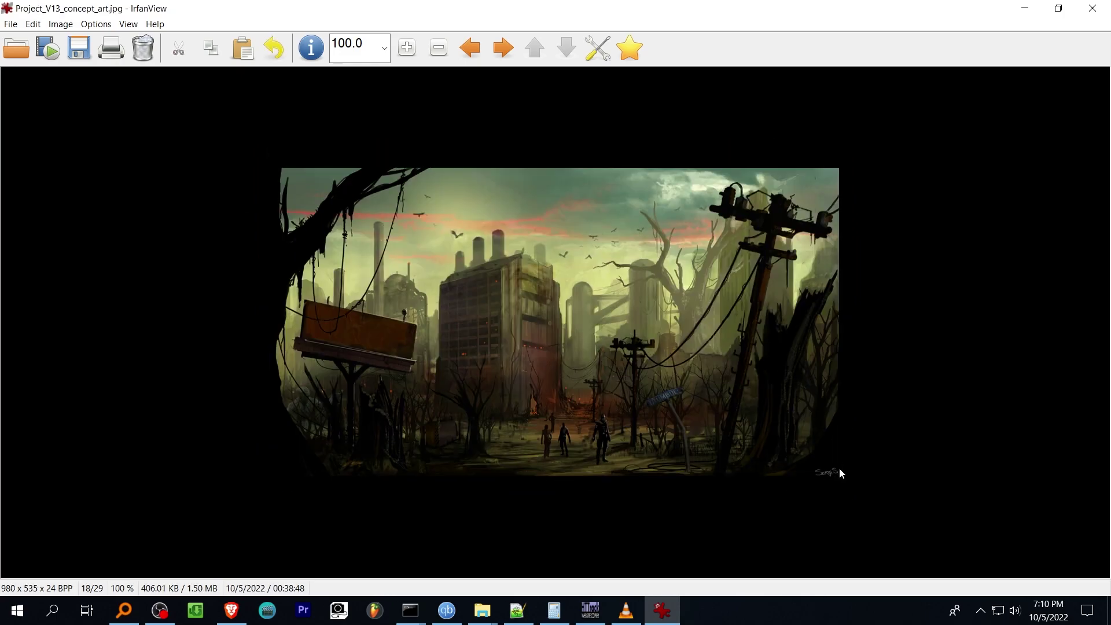
key("s")
key("Return")
key("space")
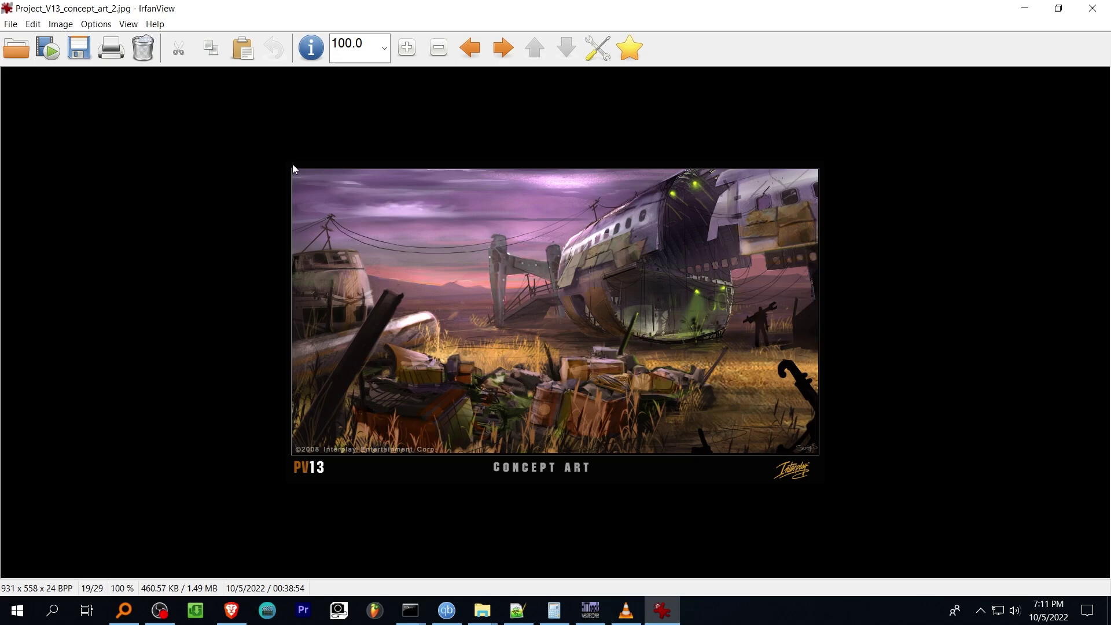
left_click_drag(292, 168, 816, 460)
key("ctrl+y")
key("s")
key("Return")
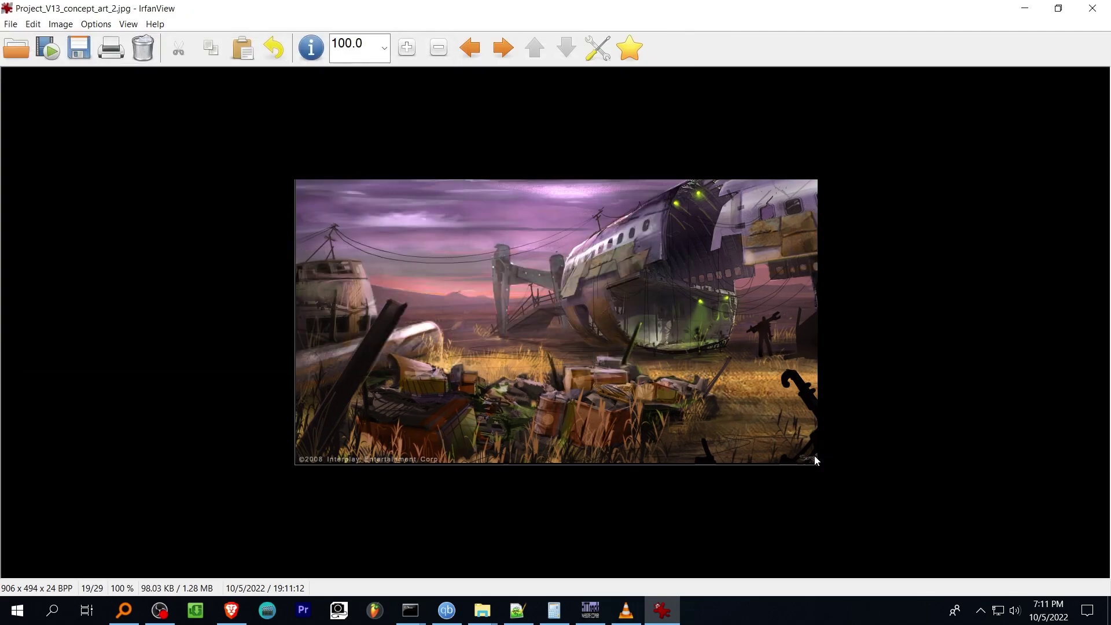
key("space")
Step: Crop the framed character painting and the desert scene without its banner, overwriting both
left_click_drag(403, 87, 700, 526)
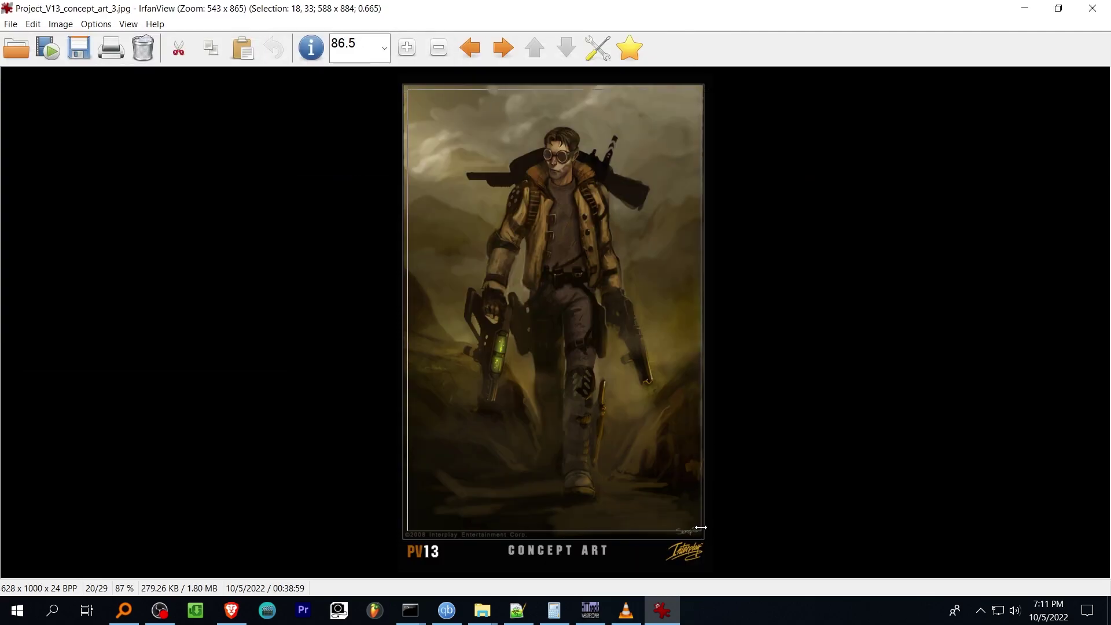
key("ctrl+y")
key("s")
key("Return")
key("Return")
key("space")
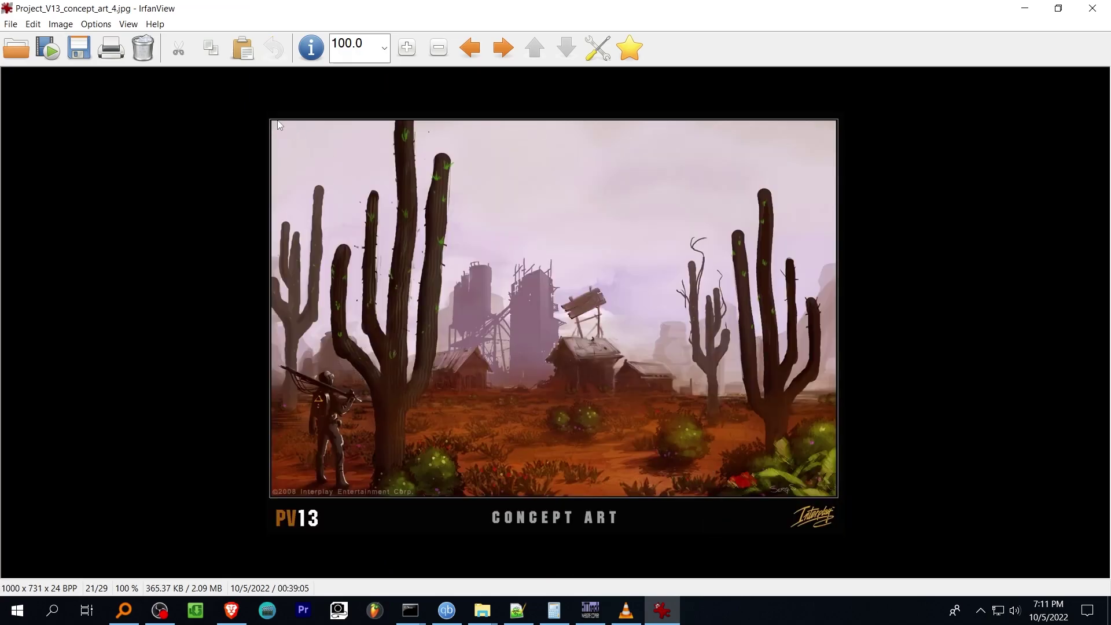
left_click_drag(272, 120, 836, 493)
key("ctrl+y")
key("s")
key("Return")
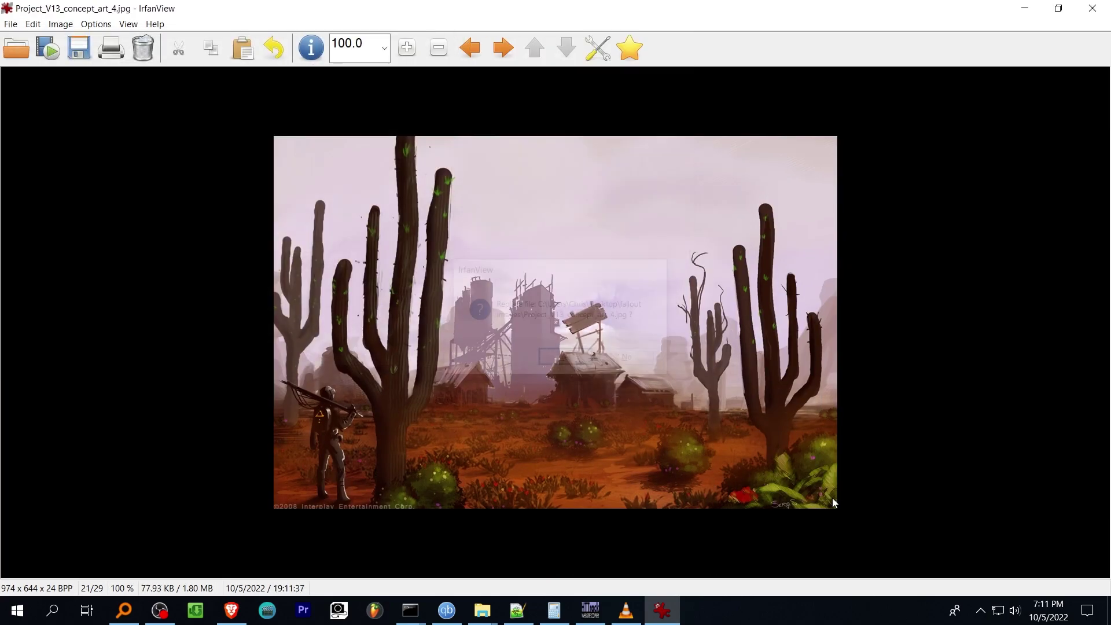
Step: Crop the city painting and Swamp.jpg inside its border, replacing the original files
key("Return")
key("space")
left_click_drag(334, 197, 786, 435)
key("ctrl+y")
key("s")
key("Return")
key("Return")
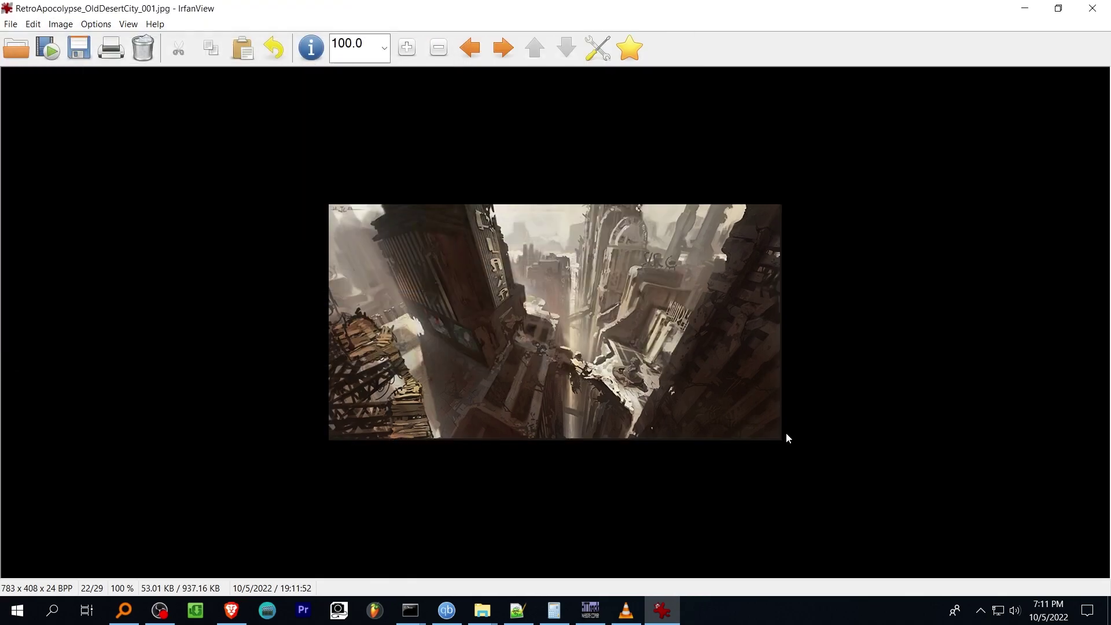
key("space")
left_click_drag(315, 164, 799, 459)
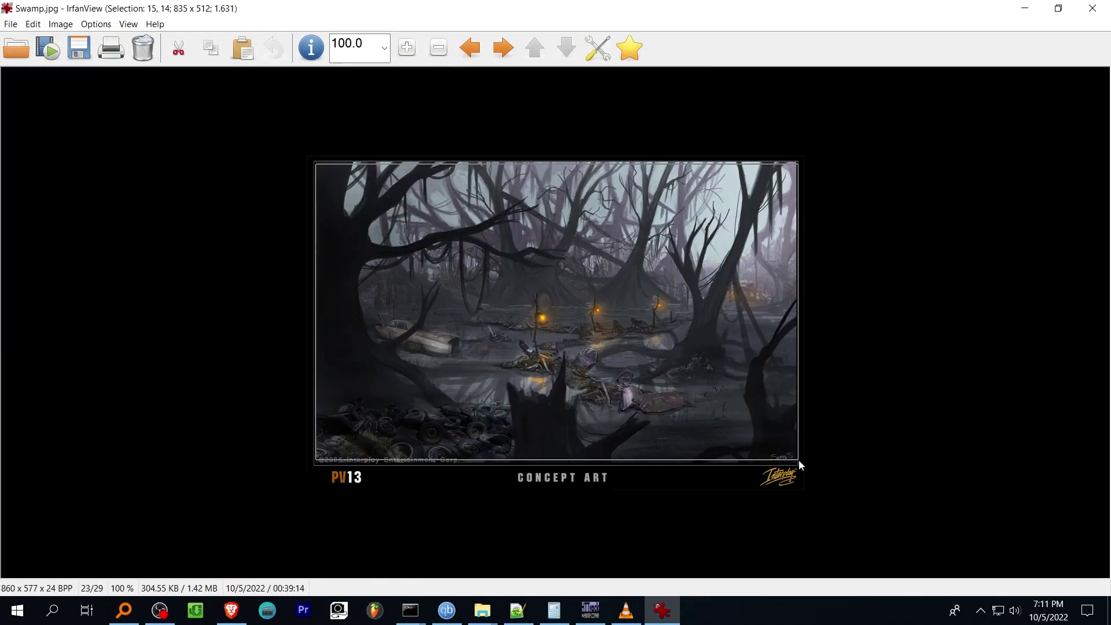
key("ctrl+y")
key("s")
key("Return")
key("Return")
key("space")
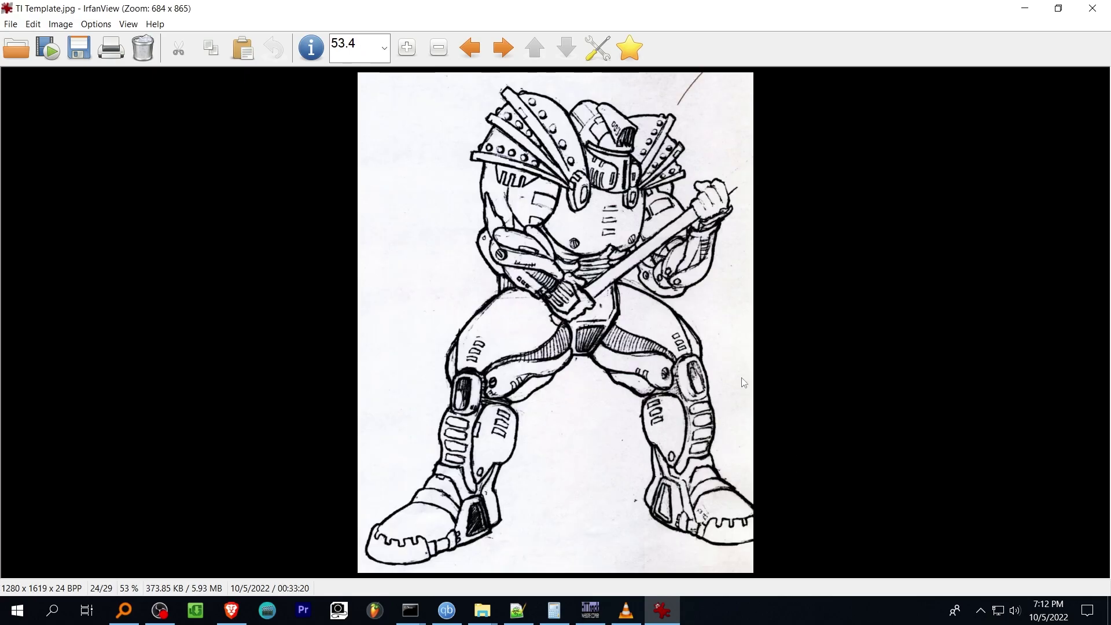
Step: Skip ahead, then crop the power armor art and the shipyard scene, overwriting both
key("space")
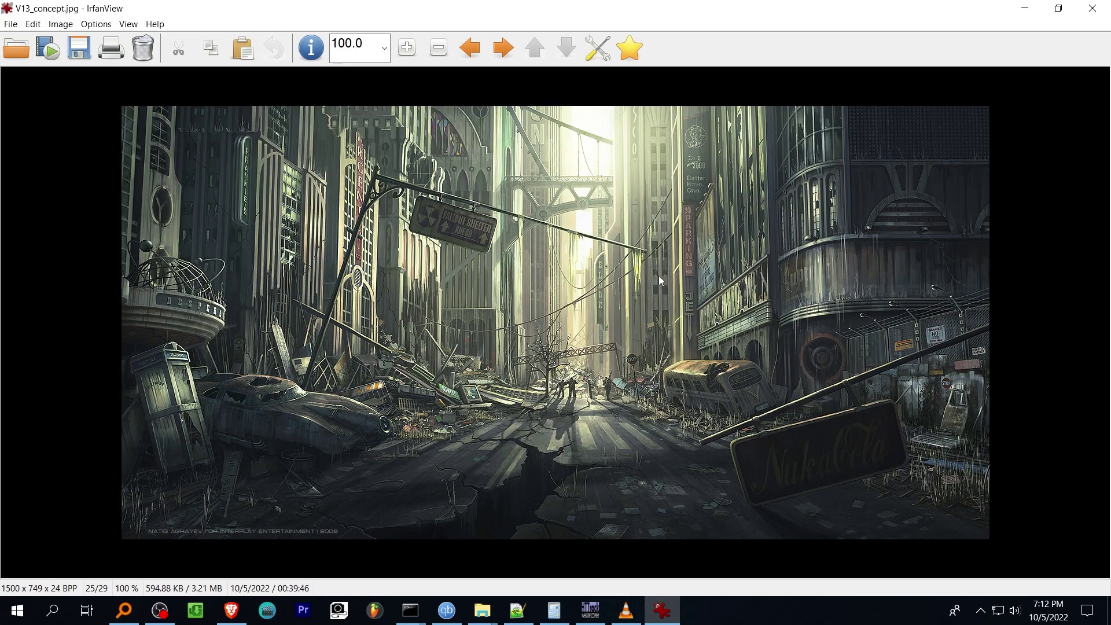
key("space")
left_click_drag(404, 87, 706, 522)
key("ctrl+y")
key("ctrl+s")
key("Return")
key("space")
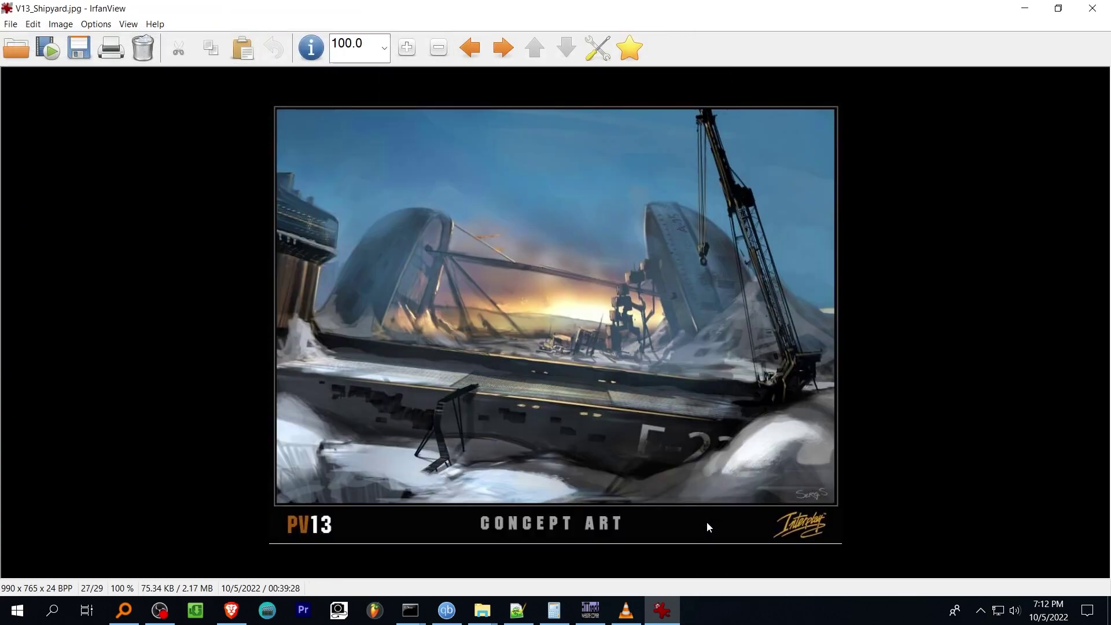
left_click_drag(278, 112, 831, 498)
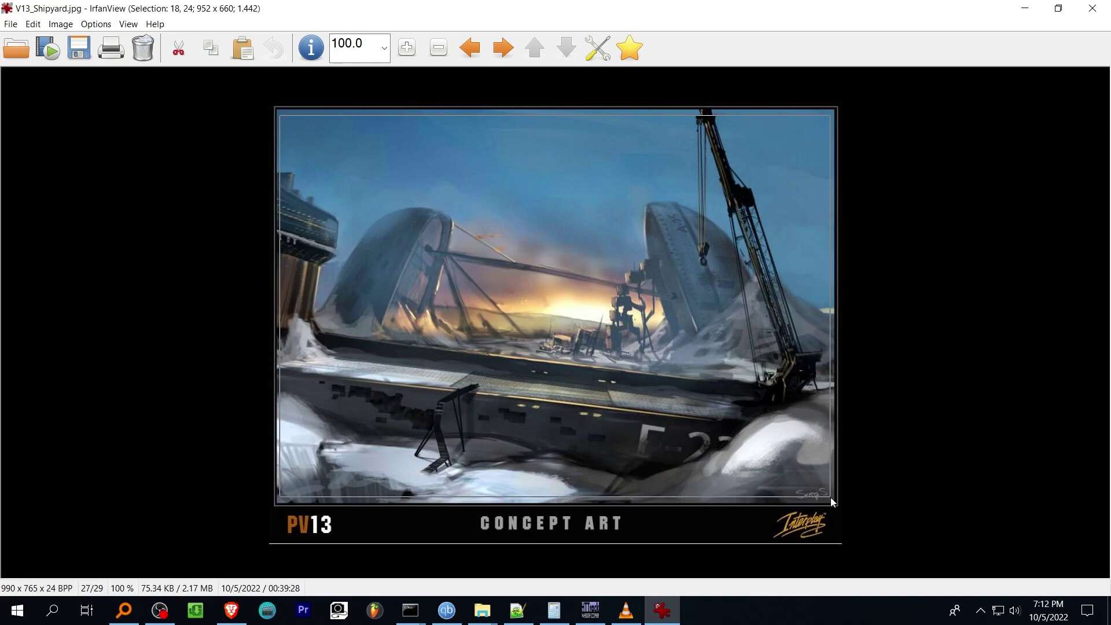
key("ctrl+y")
key("ctrl+s")
key("Return")
Step: Crop the snowy city scene without its banner, then wrap around and review the crops
key("space")
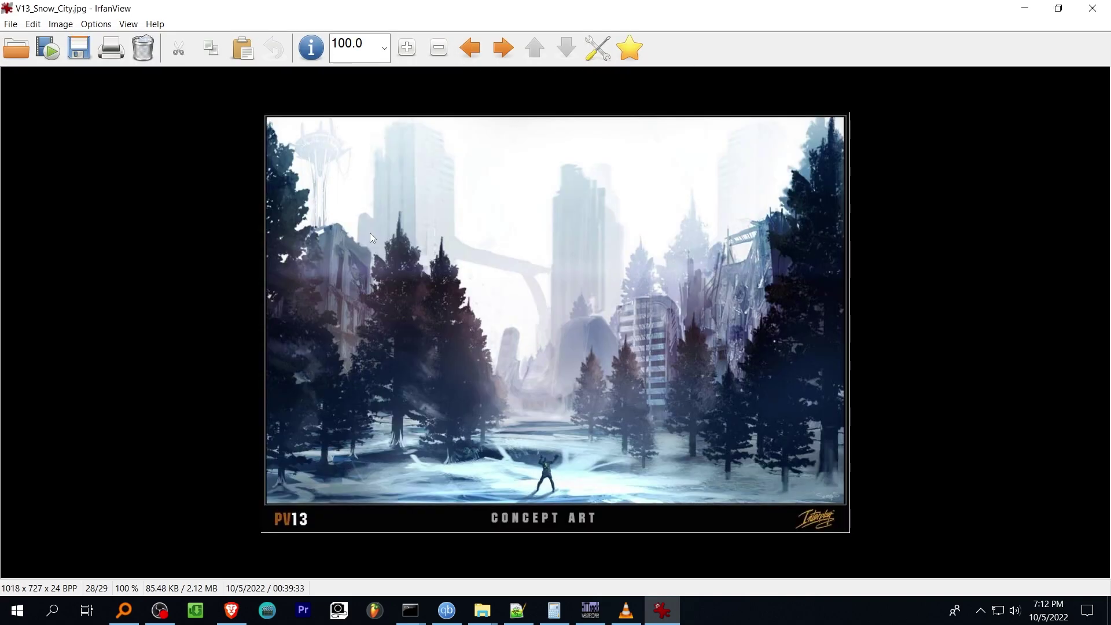
left_click_drag(266, 120, 848, 501)
key("ctrl+y")
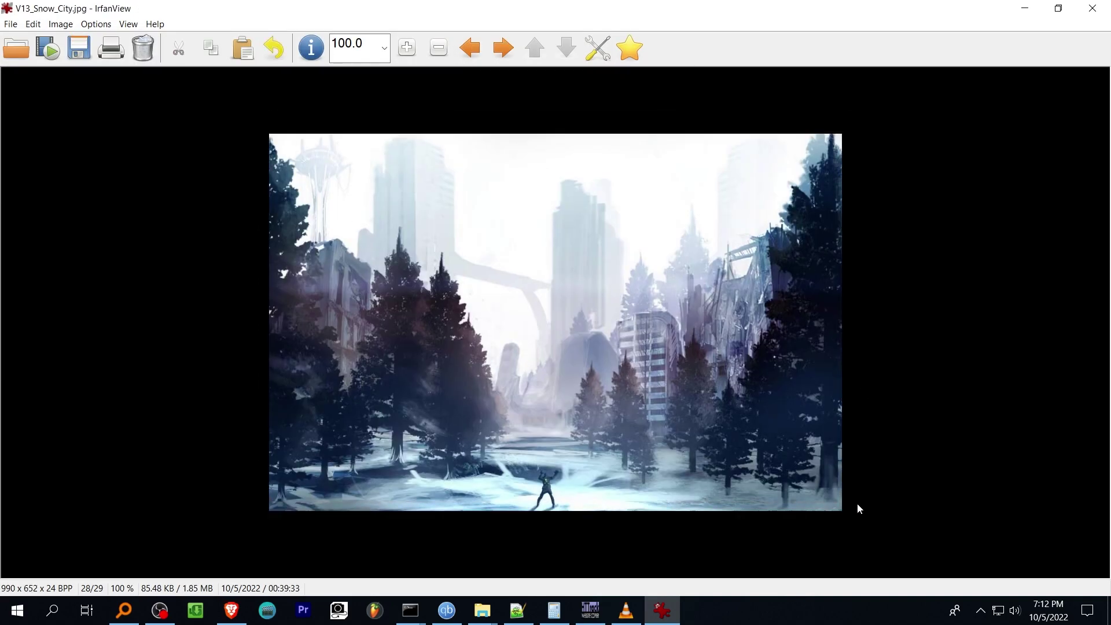
key("ctrl+s")
key("Return")
key("space")
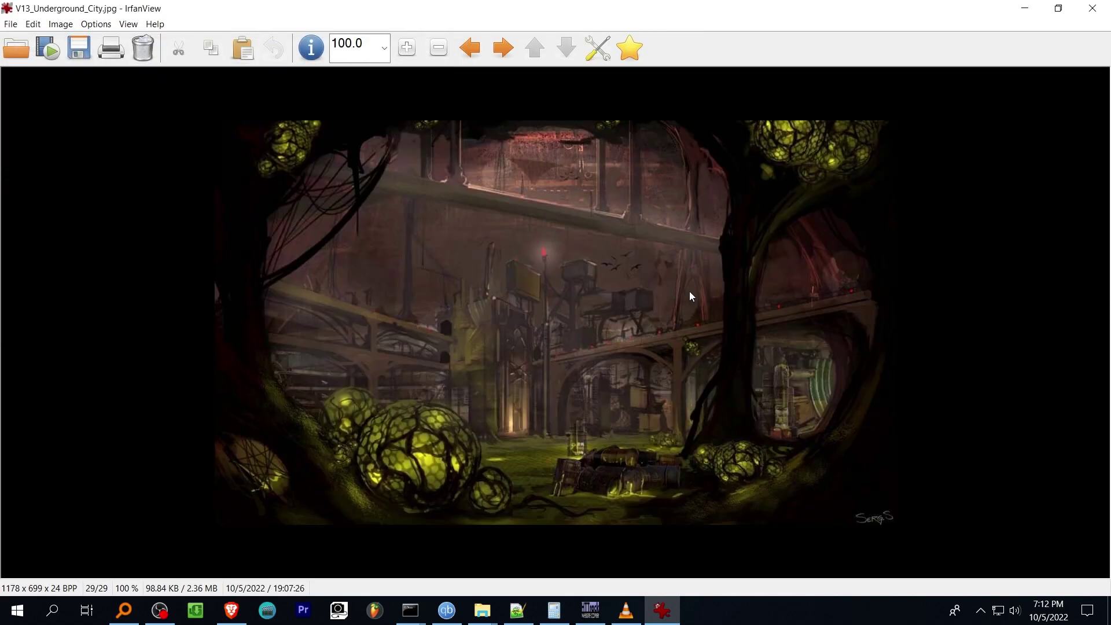
key("space")
key("Return")
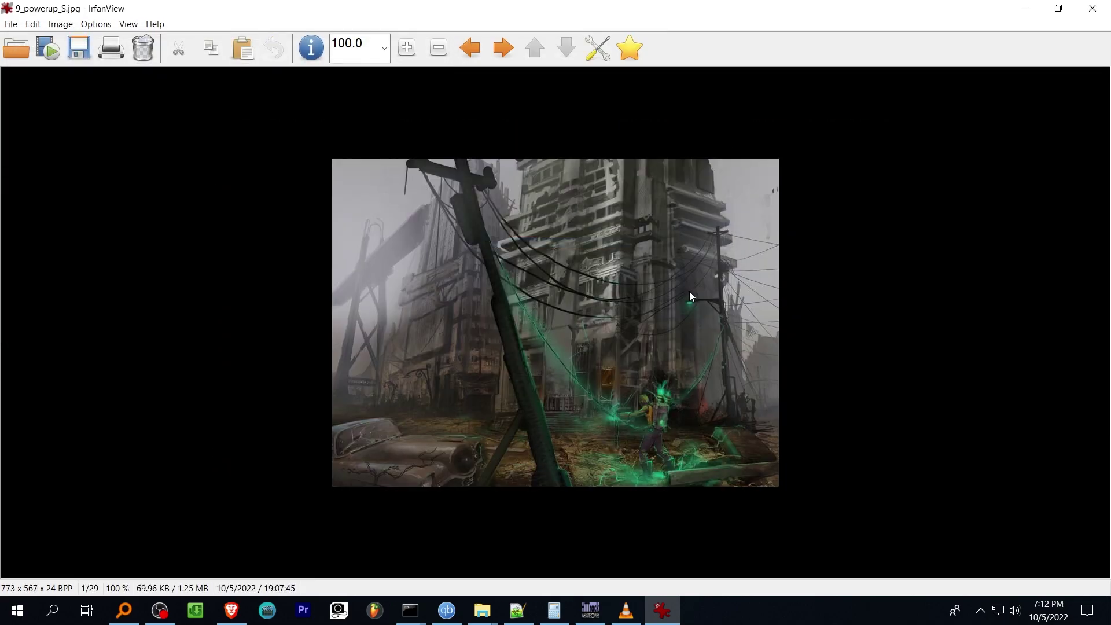
key("space")
key("space")
key("space")
key("space")
key("space")
key("space")
key("space")
key("space")
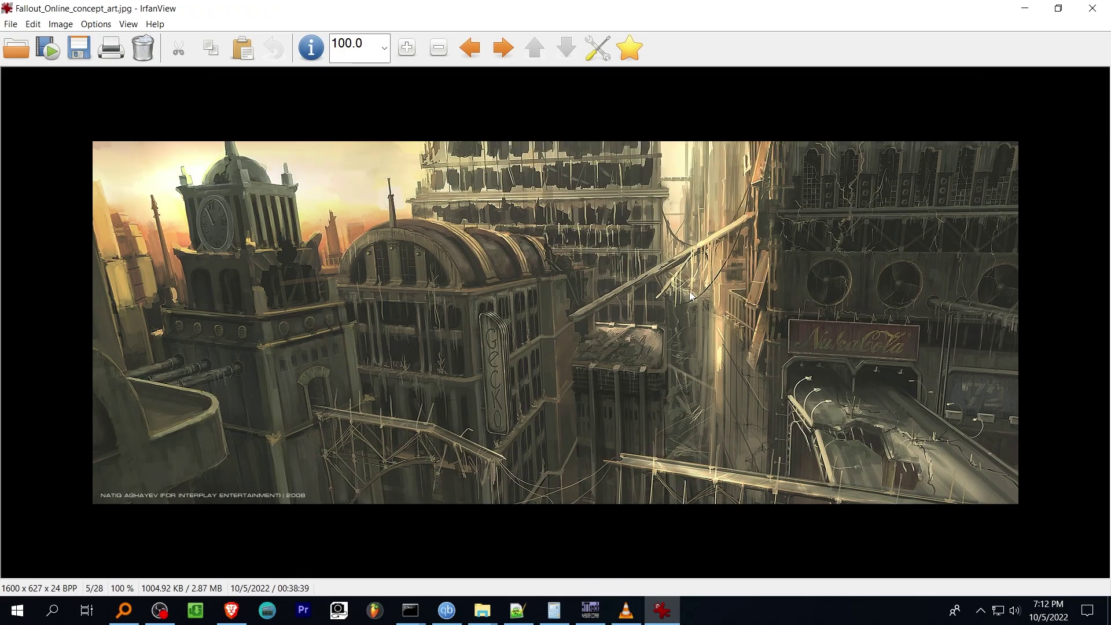
key("space")
key("space")
key("space")
key("space")
key("space")
key("space")
key("space")
key("space")
key("space")
key("space")
key("space")
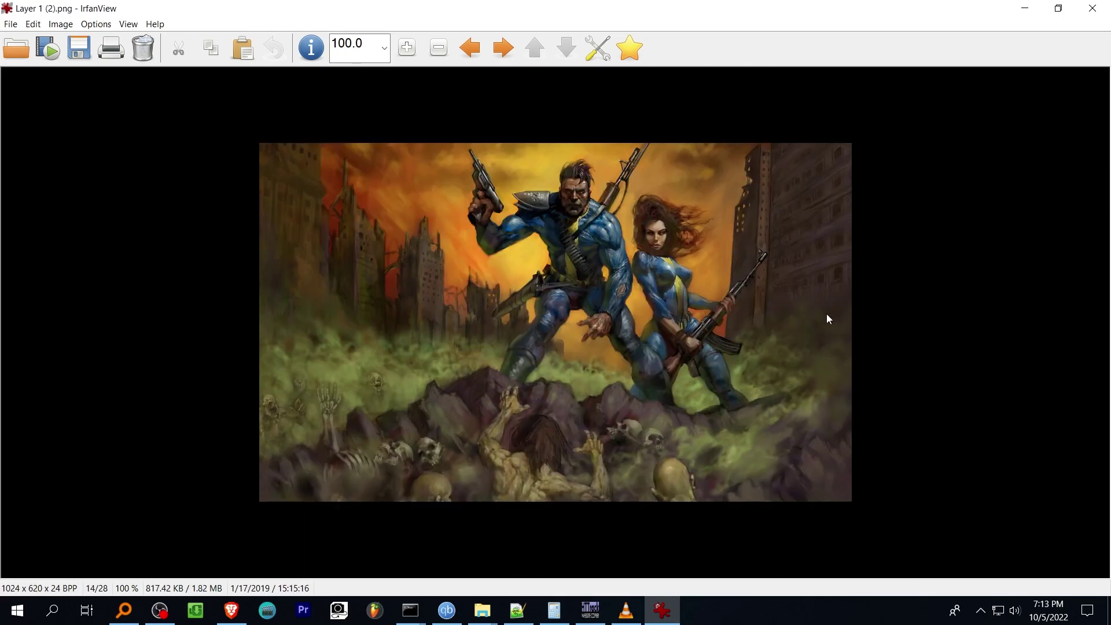
key("space")
key("space")
key("space")
key("space")
key("space")
key("space")
key("space")
key("space")
key("space")
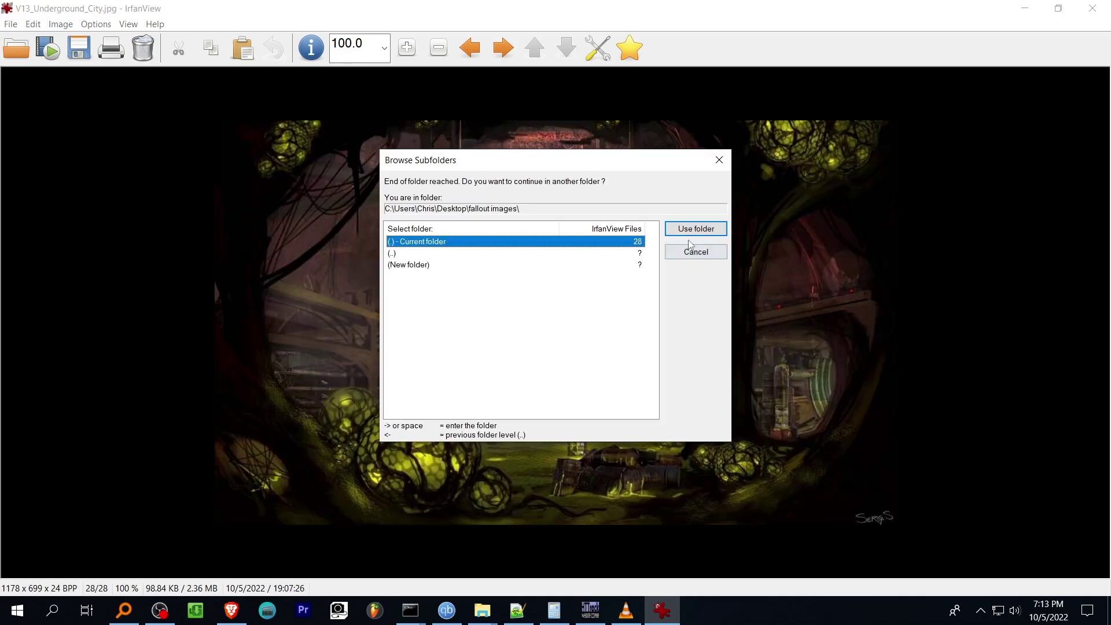
Step: Enter c:\fi2 as destination, enable Split into two and Add caption, and run Preprocess
left_click(694, 230)
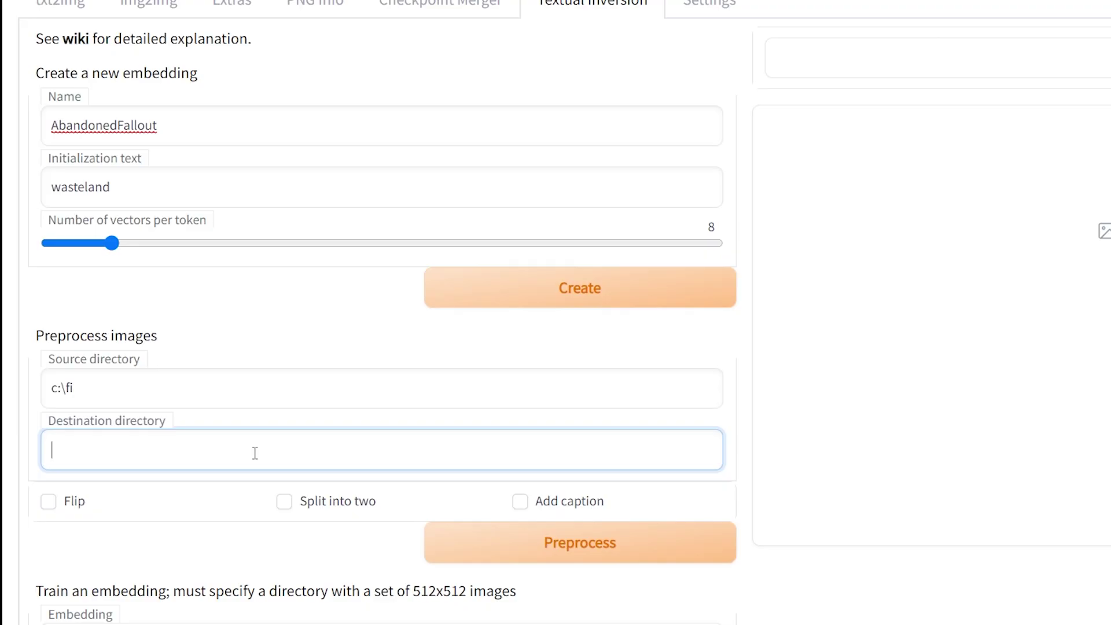
type("c:\\fi2")
left_click(294, 509)
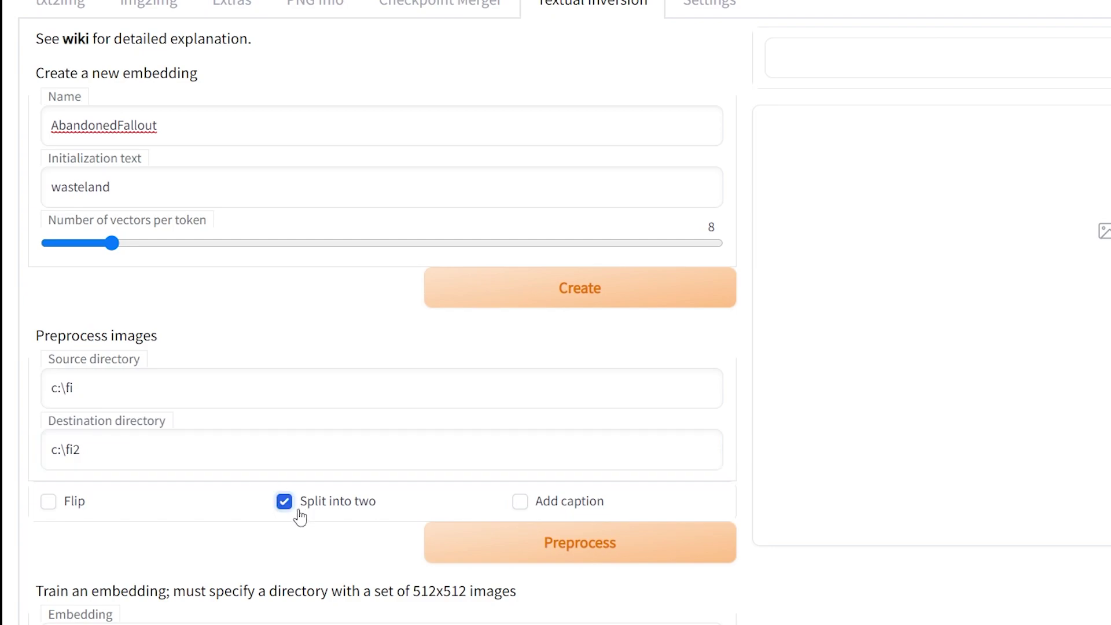
left_click(564, 510)
scroll(165, 260, "down", 1)
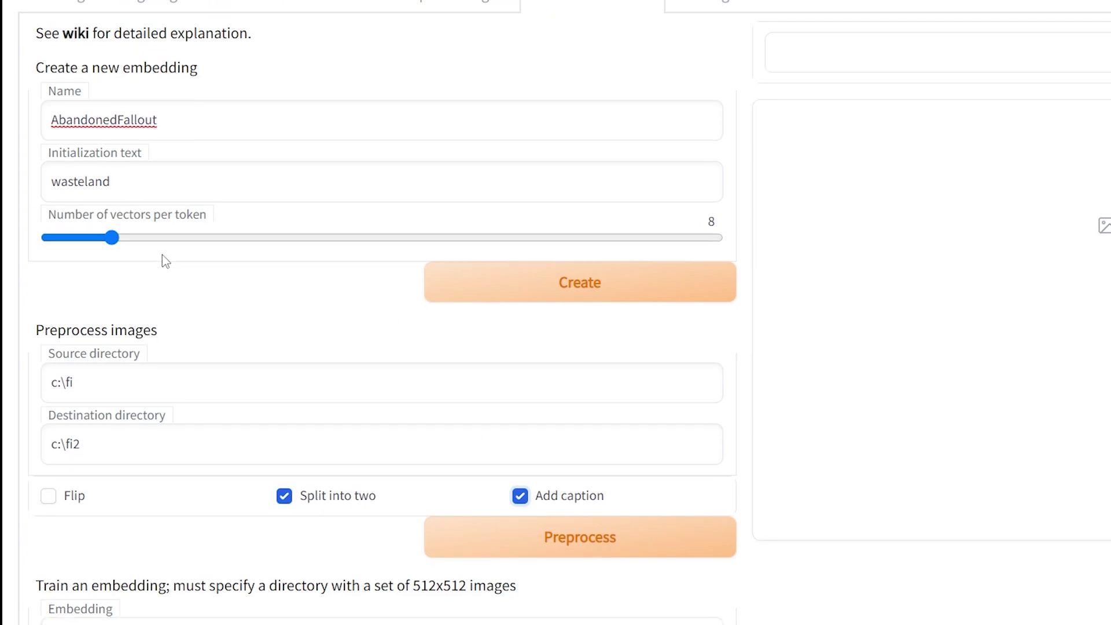
scroll(165, 261, "down", 3)
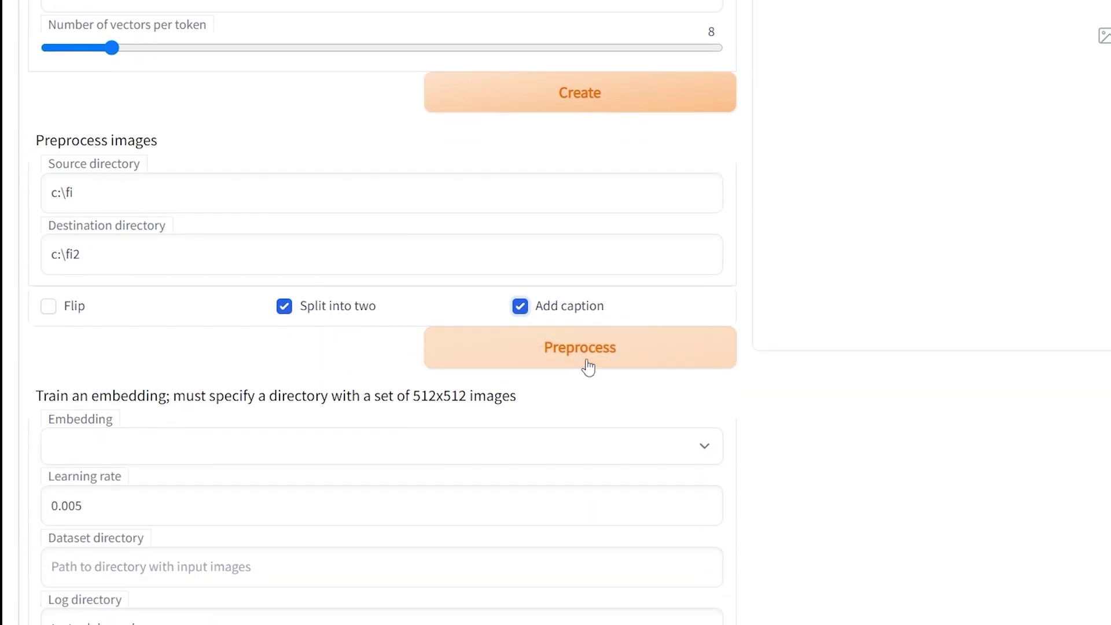
left_click(588, 366)
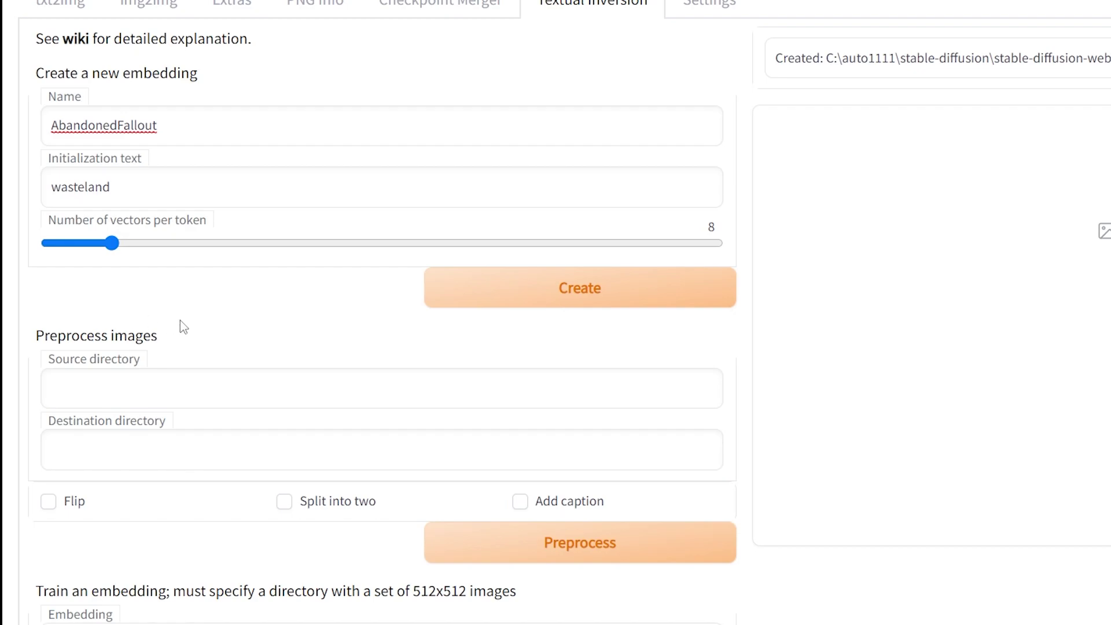
Step: Re-enter source c:\fi and destination c:\fi2, enable captions and splitting, and preprocess again
scroll(301, 487, "down", 2)
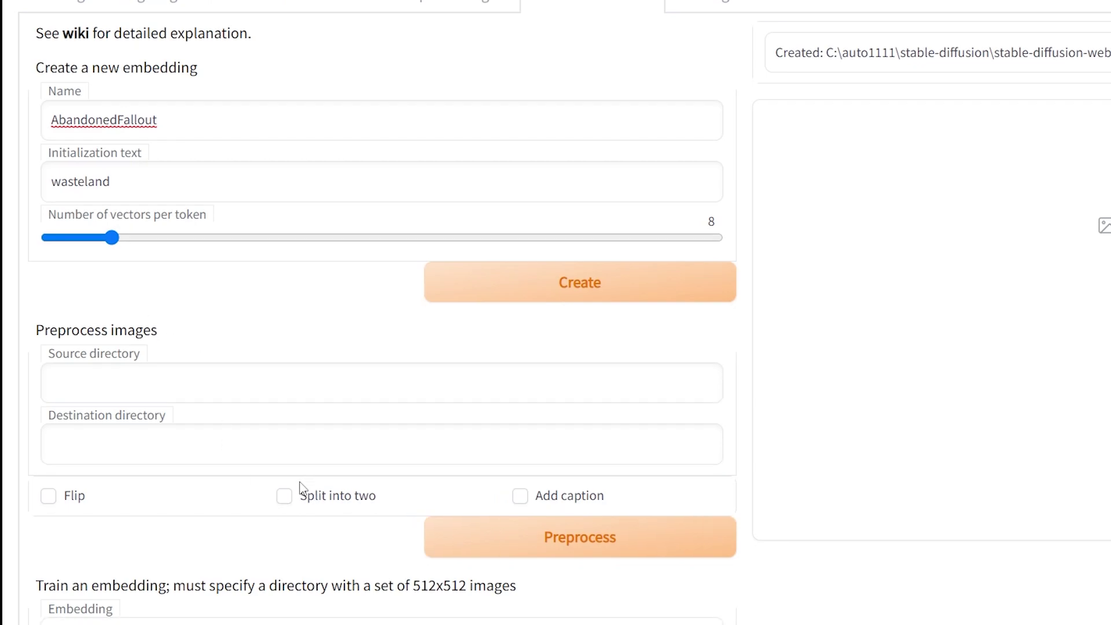
left_click(243, 277)
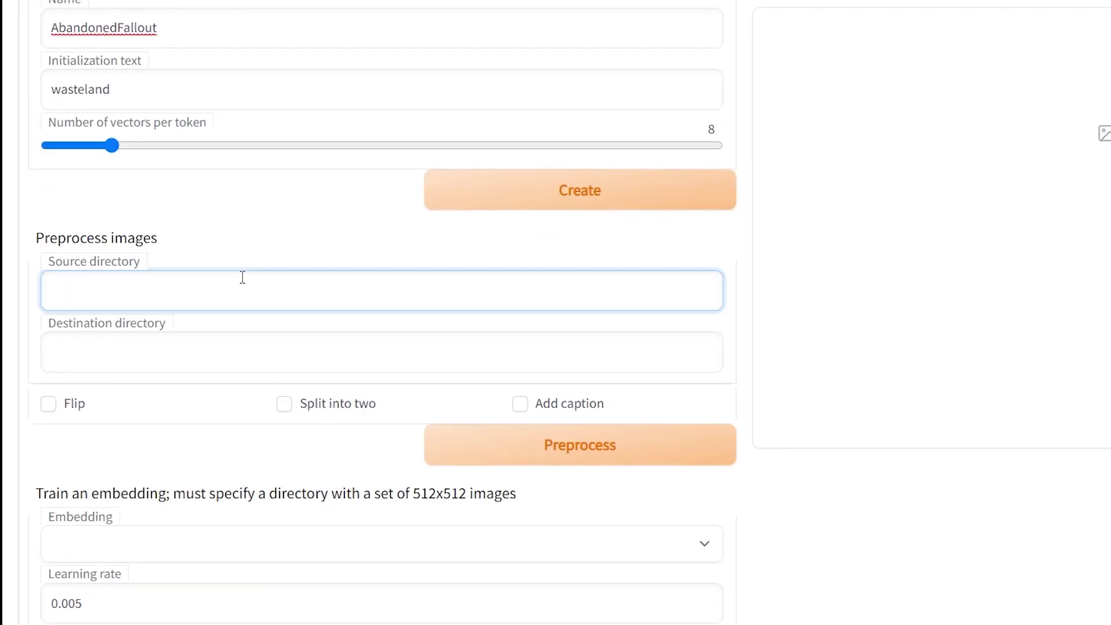
type("c:\\fi")
key("Tab")
type("c")
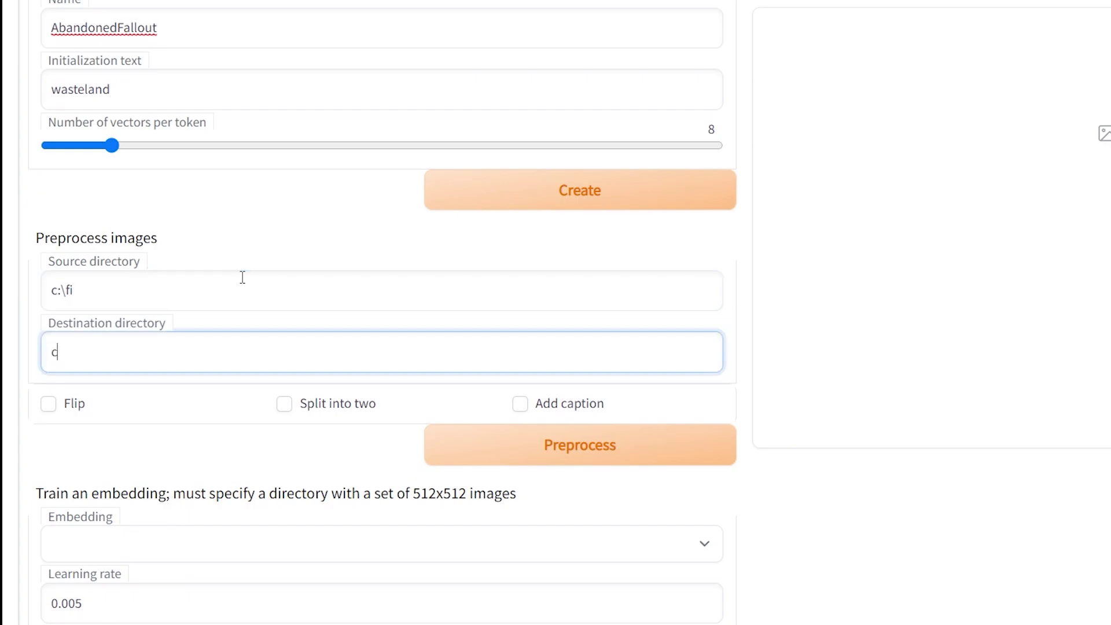
type(":\\fi2")
left_click(601, 412)
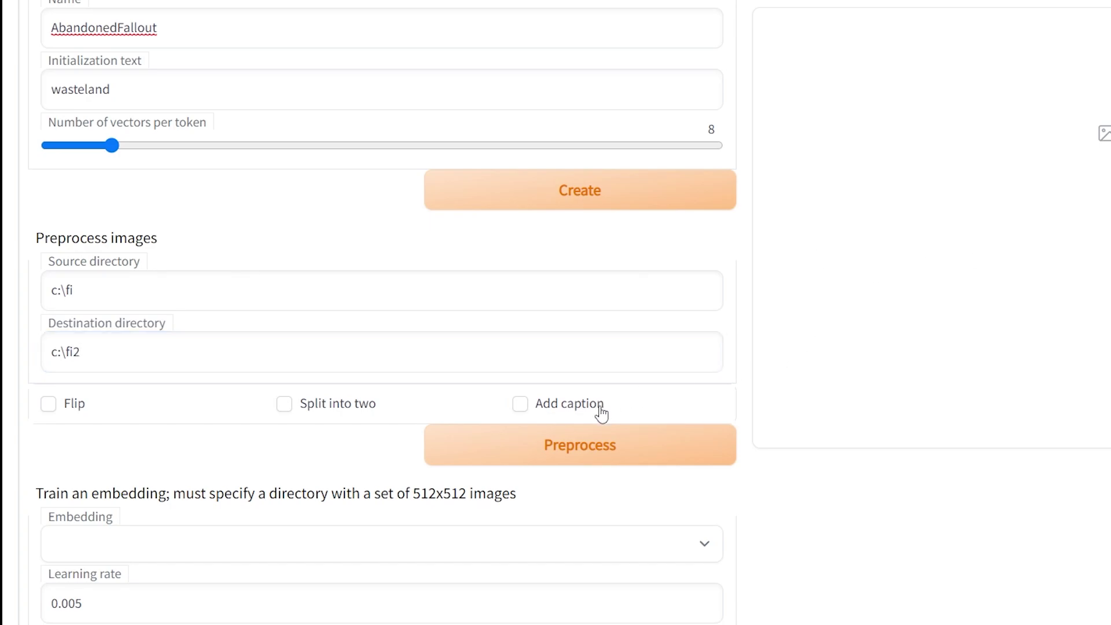
left_click(366, 411)
left_click(420, 415)
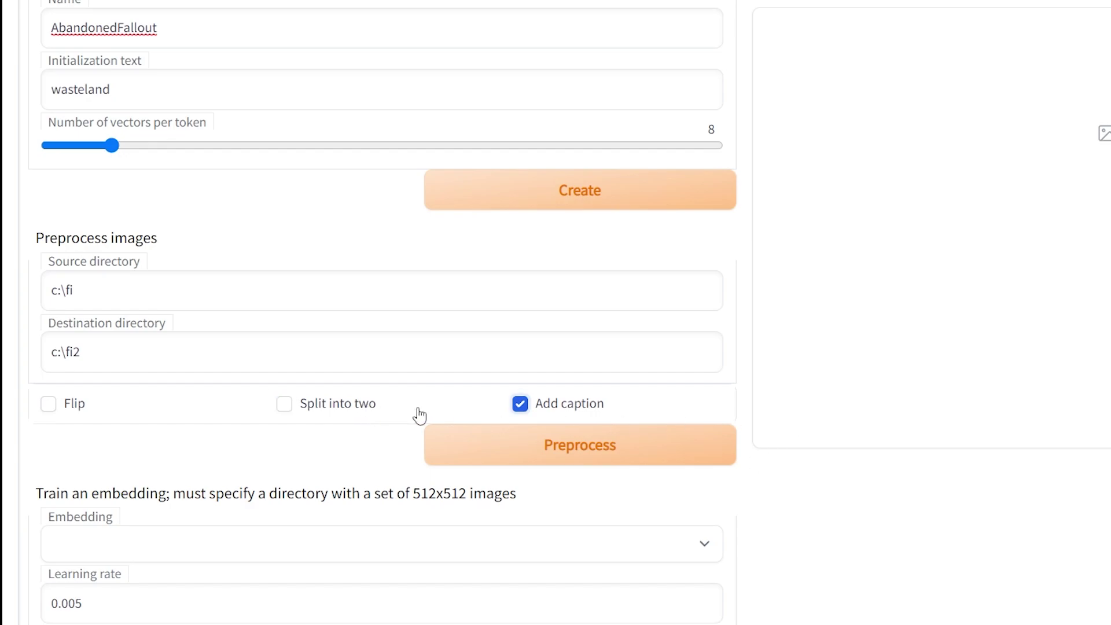
left_click(365, 412)
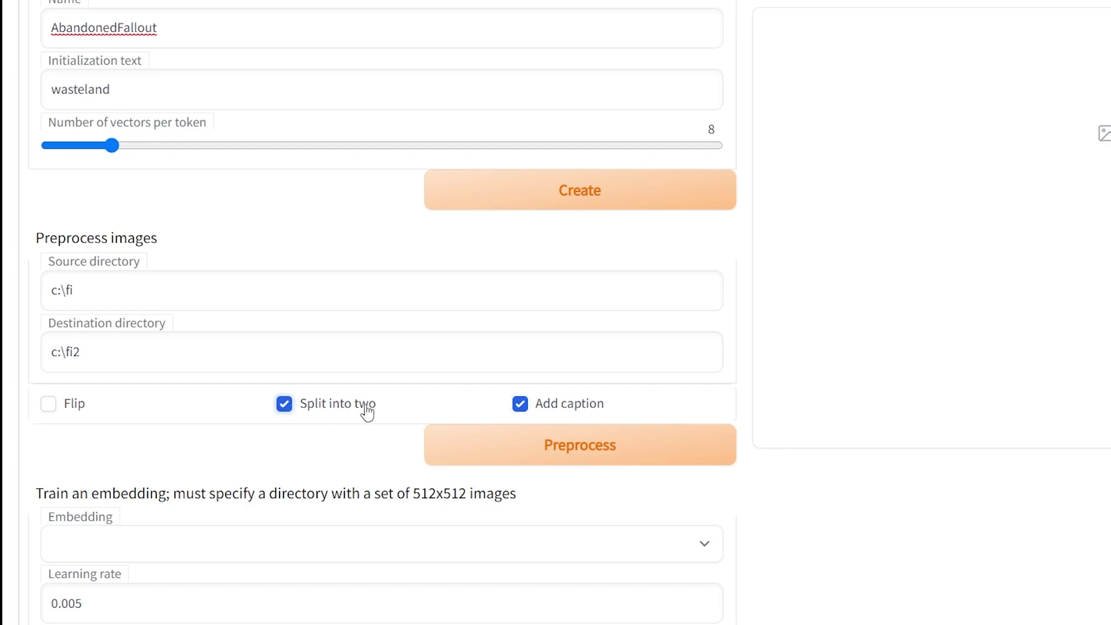
left_click(669, 447)
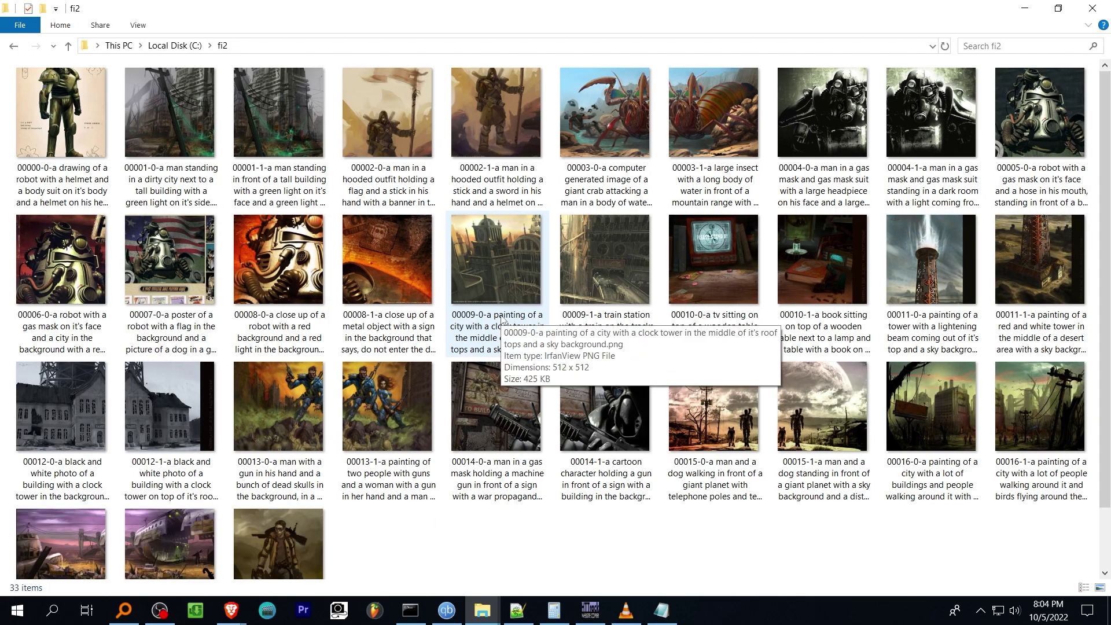
Step: Scroll through the captioned preprocessed thumbnails in the fi2 folder
scroll(501, 320, "down", 5)
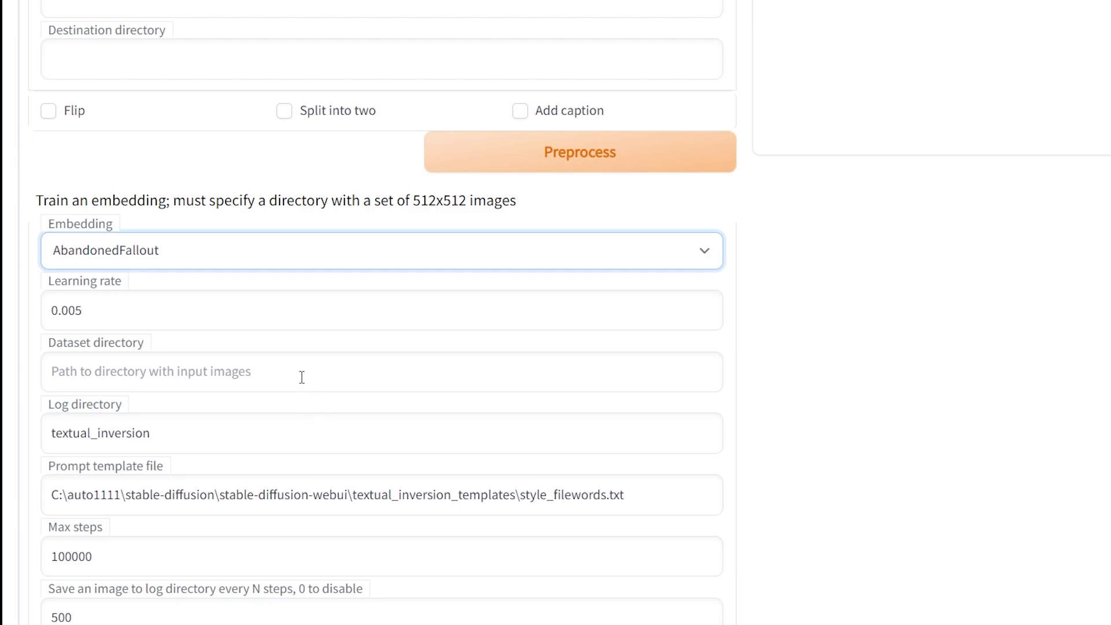
Step: Enter c:\fi2 as the training dataset directory and open style_filewords.txt in Notepad
left_click(585, 502)
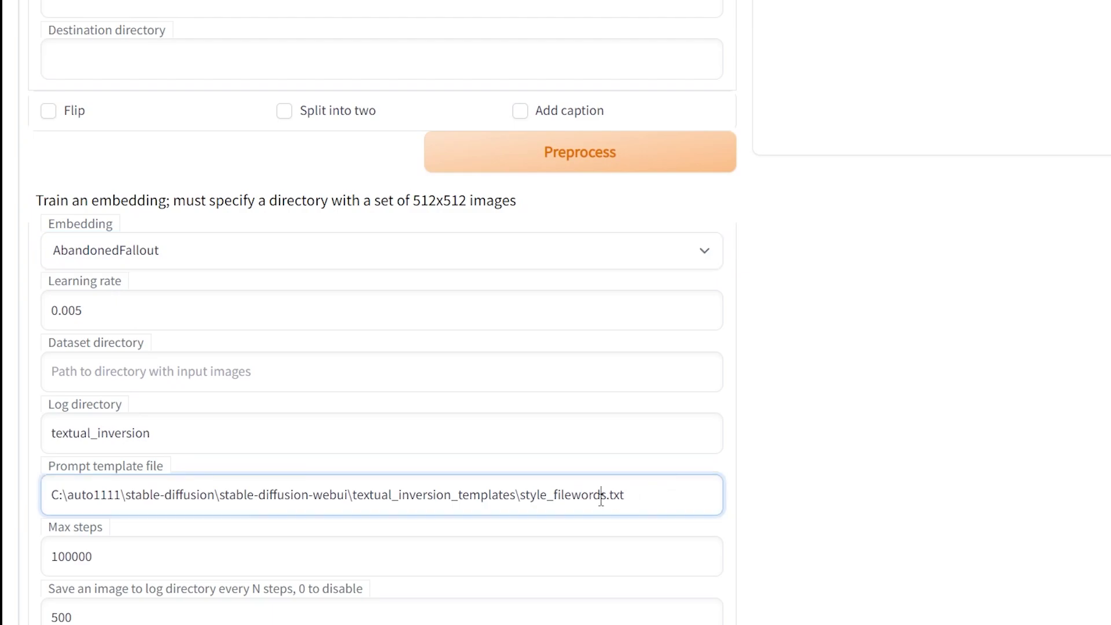
scroll(583, 523, "down", 2)
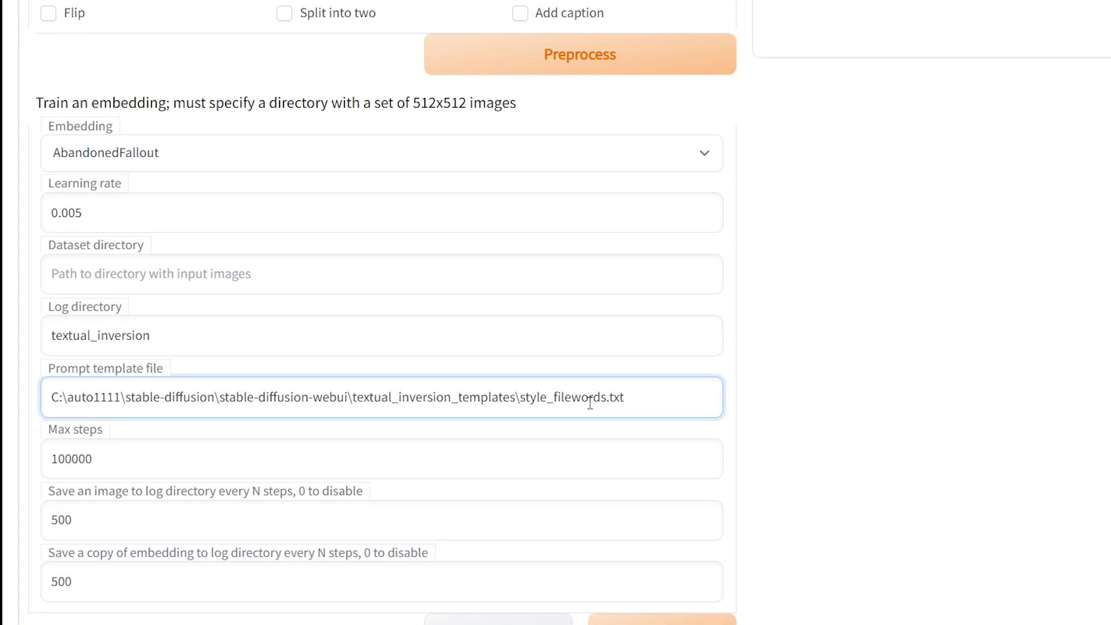
left_click(244, 276)
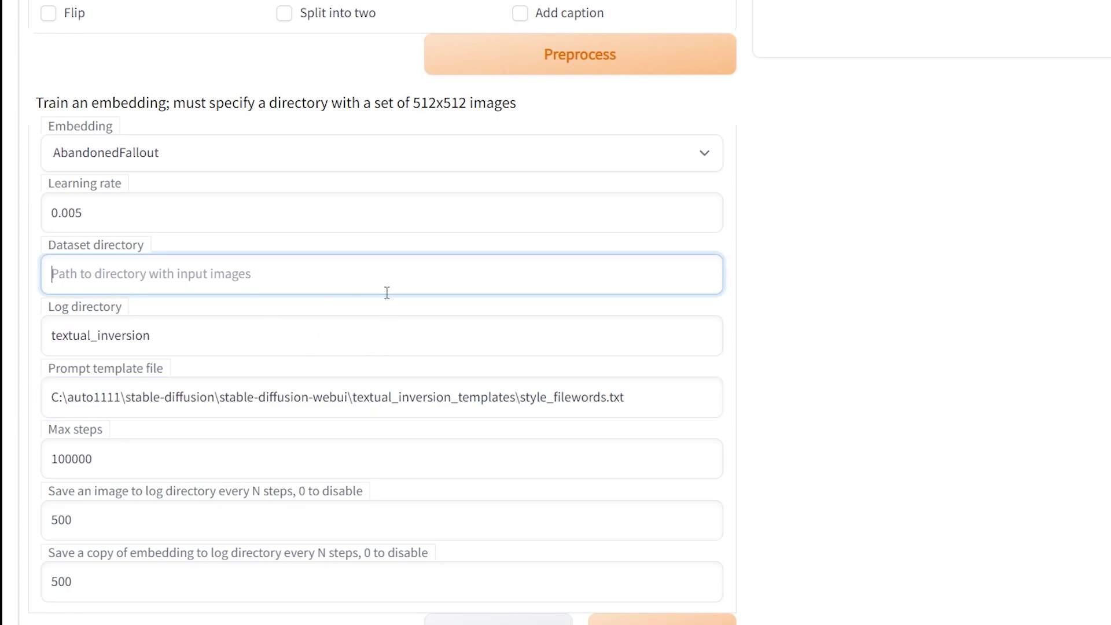
type("c:")
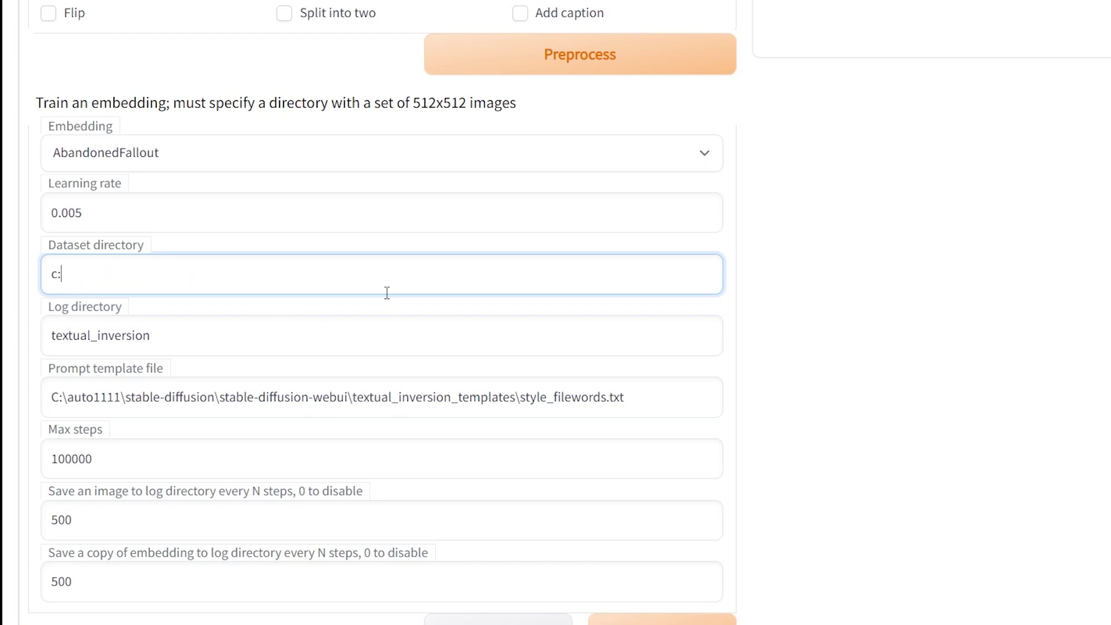
type("\\fi2")
left_click(484, 366)
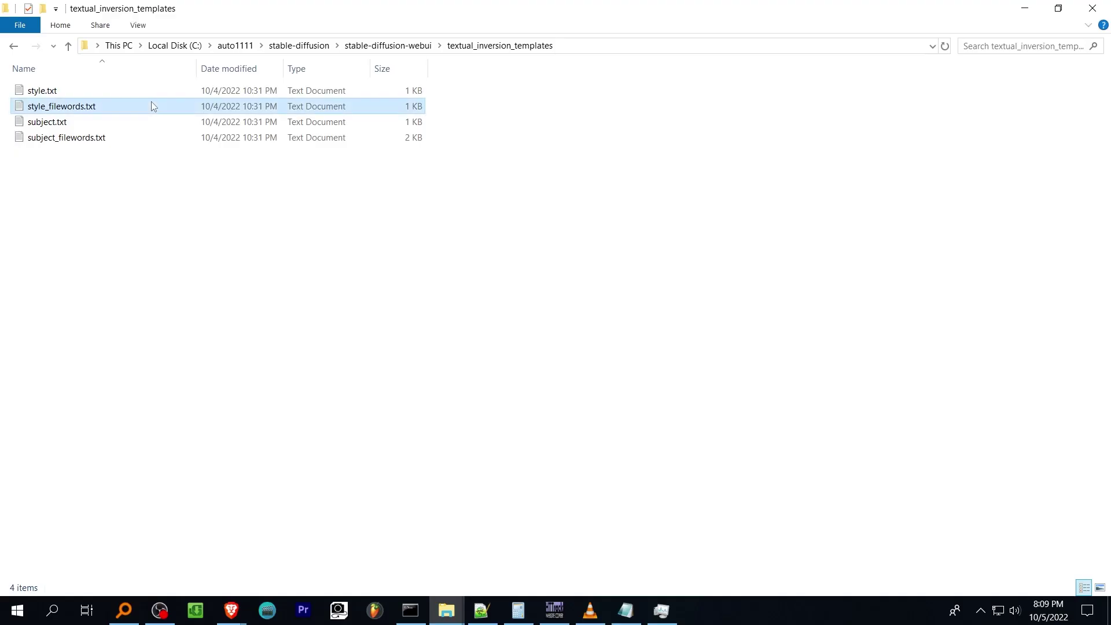
double_click(151, 104)
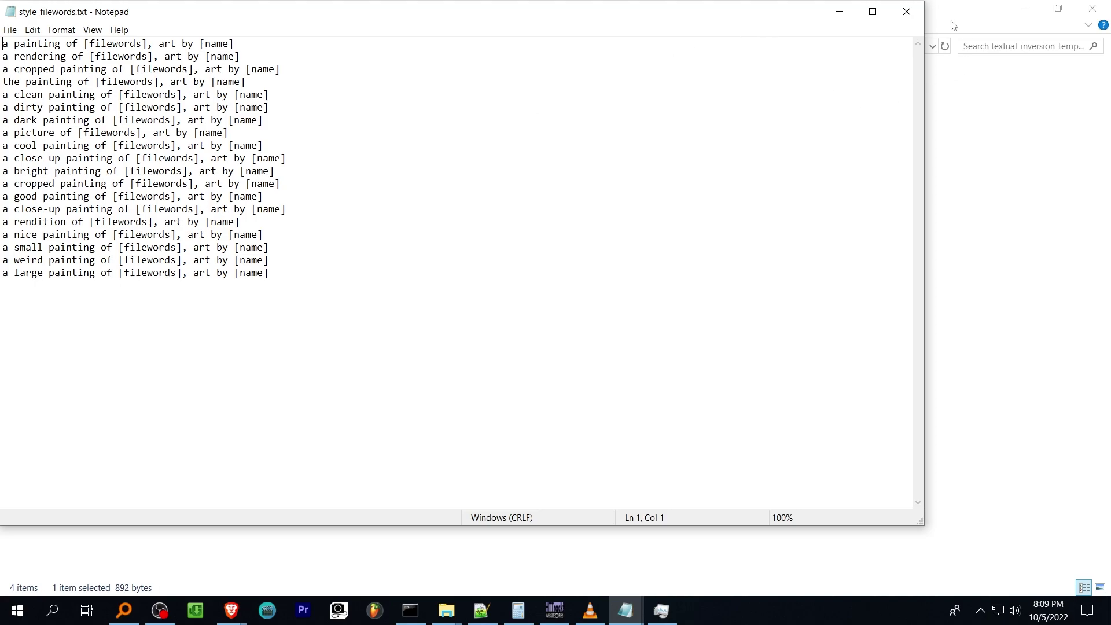
Step: Open subject_filewords.txt for comparison, close it, and reopen style_filewords.txt
left_click(907, 11)
double_click(81, 137)
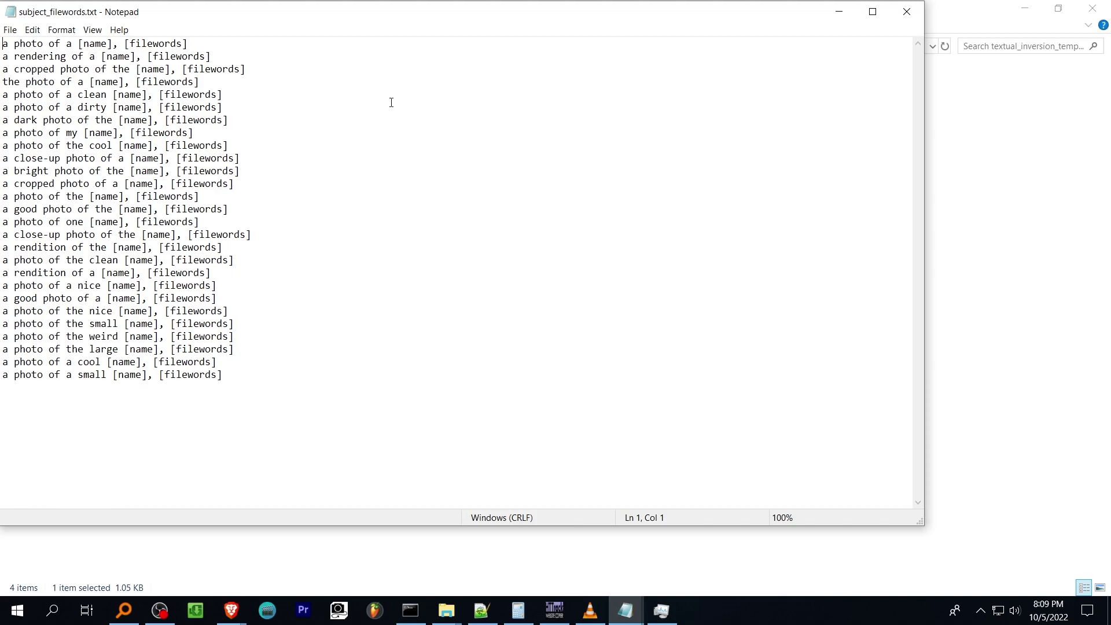
left_click(906, 11)
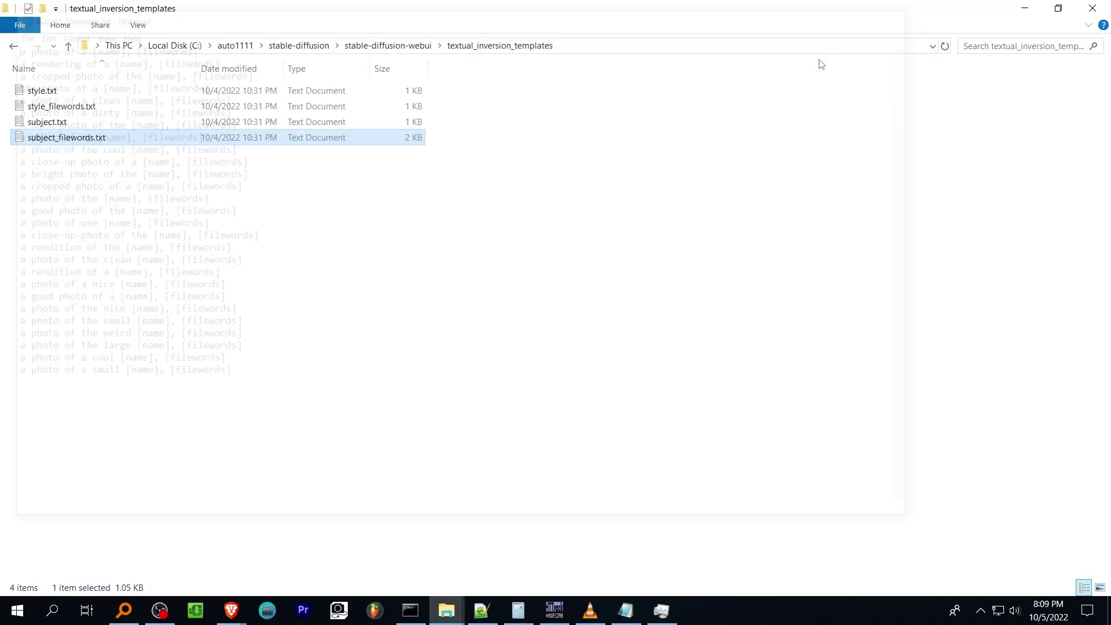
double_click(61, 105)
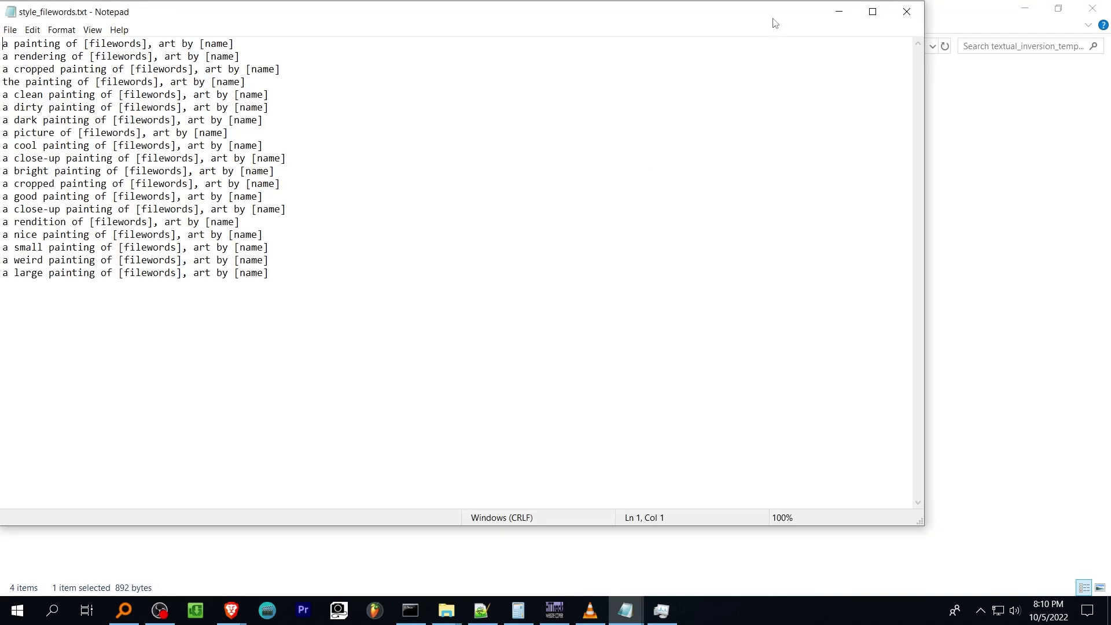
Step: Close the template, start training AbandonedFallout, and check its progress in the console
left_click(906, 12)
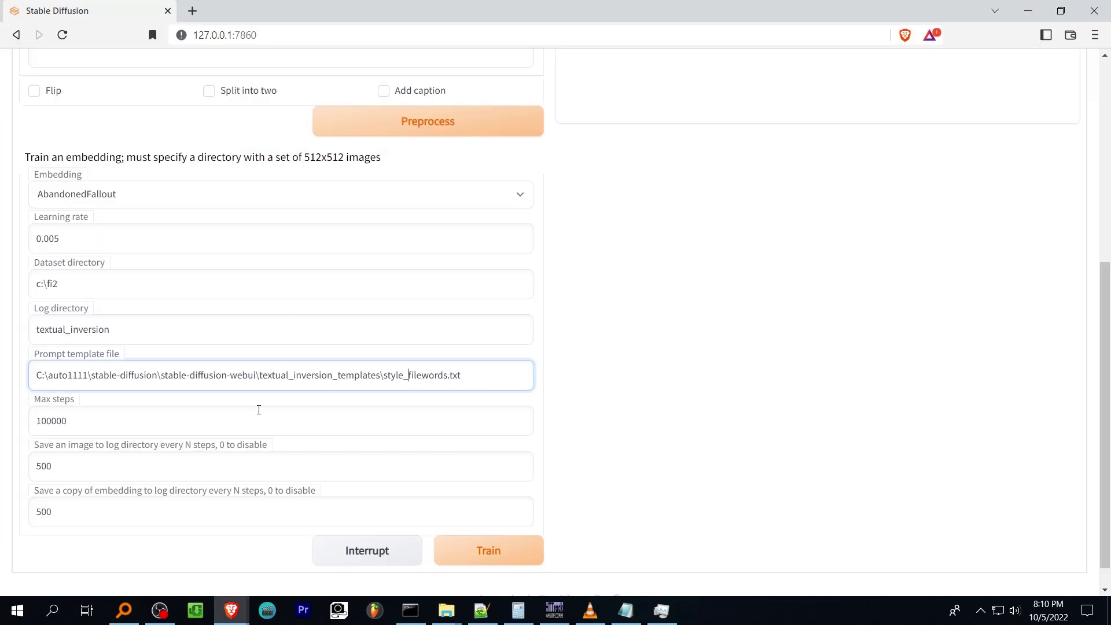
left_click(481, 552)
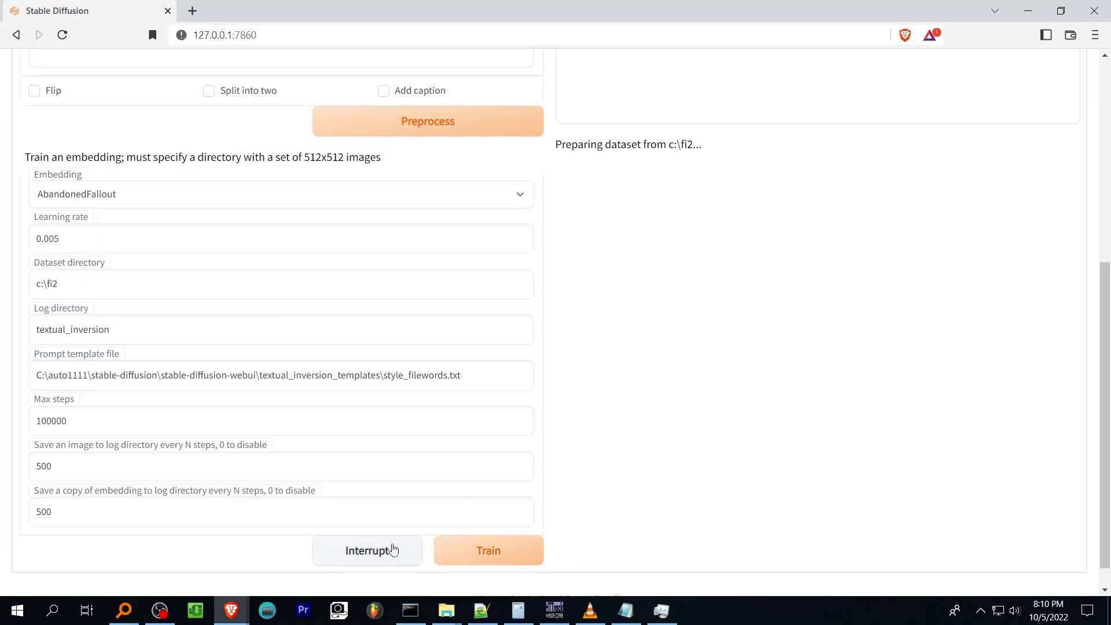
key("alt+Tab")
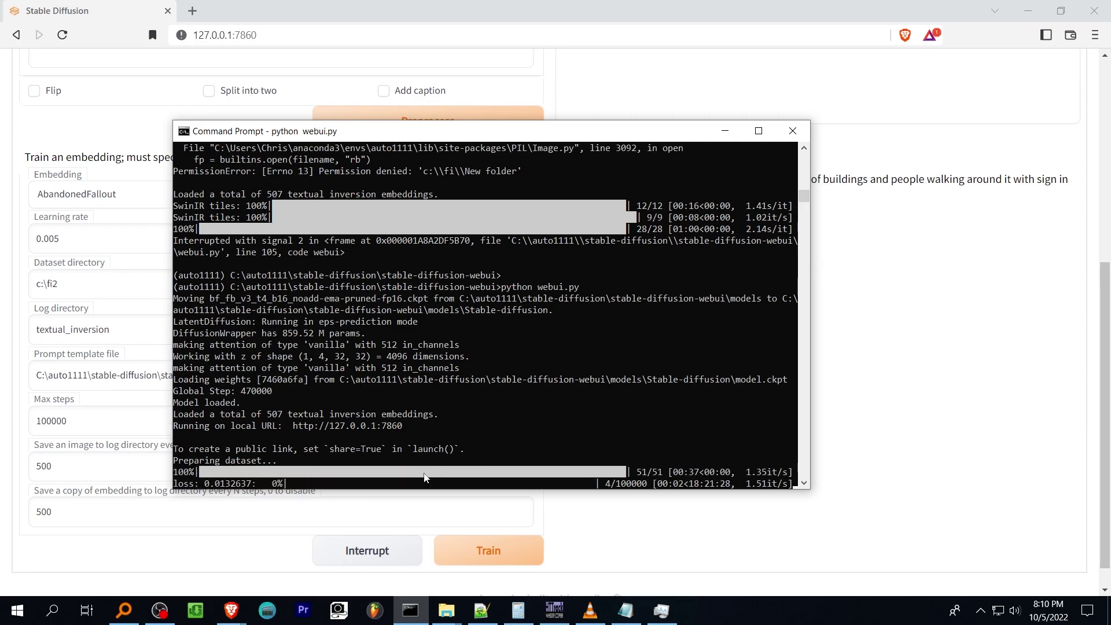
key("alt+Tab")
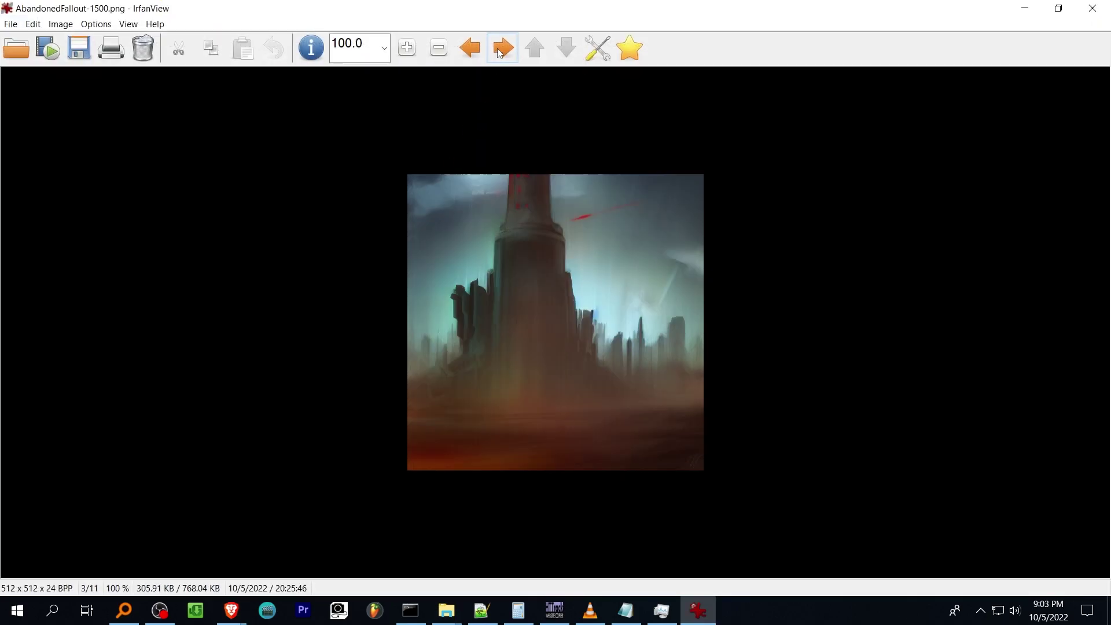
left_click(500, 51)
Step: Advance through the previews in 500-step increments until AbandonedFallout-5000.png, image 10 of 11, is shown
left_click(500, 51)
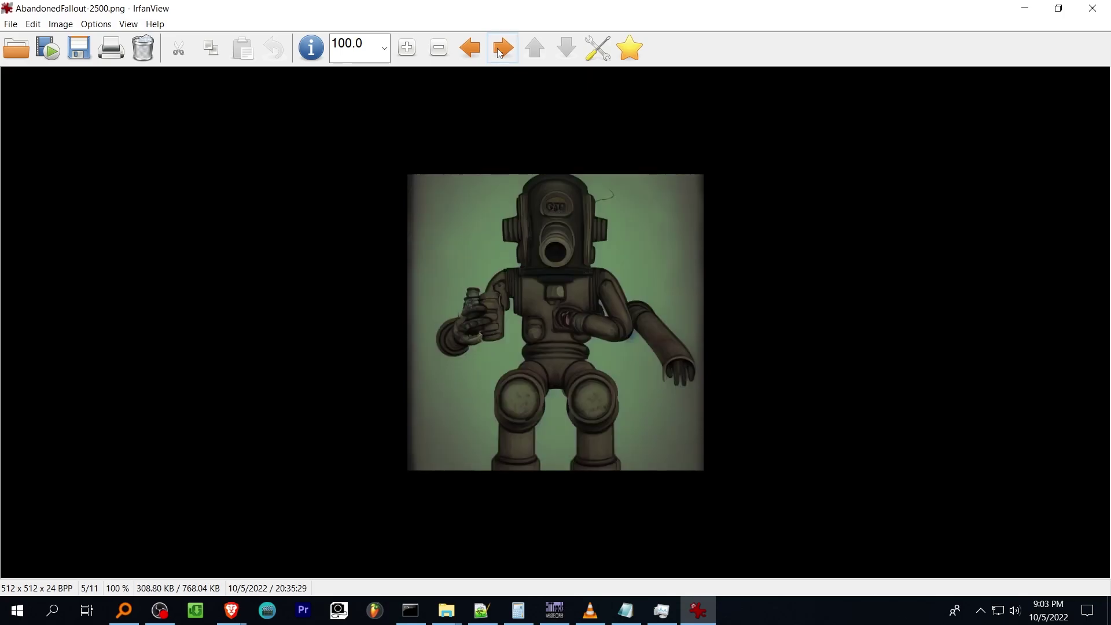
left_click(500, 51)
left_click(500, 51)
left_click(499, 51)
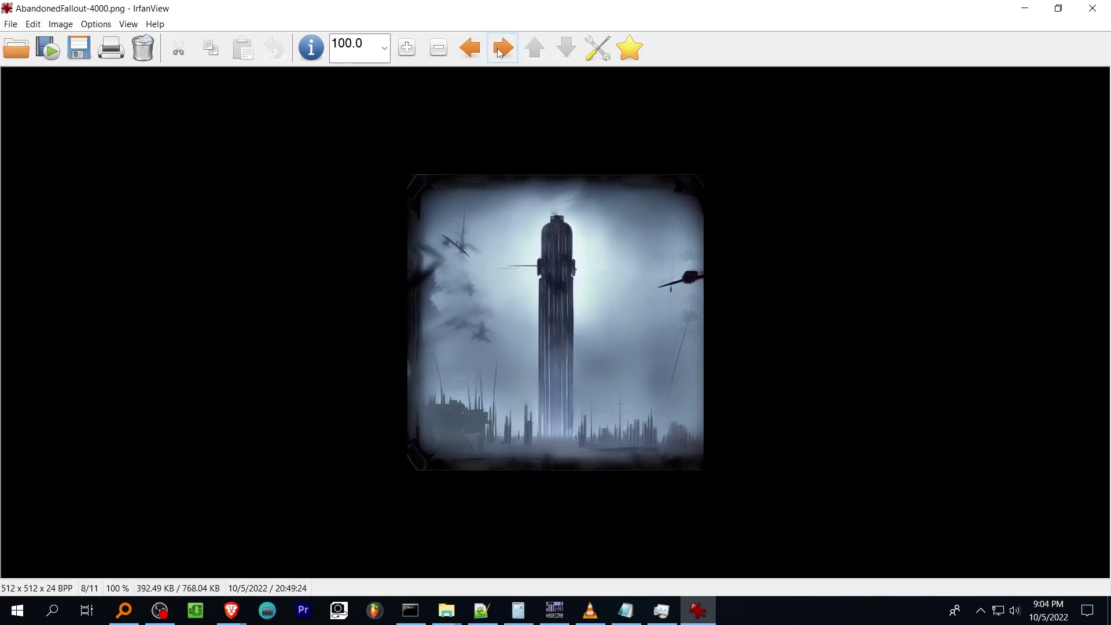
left_click(499, 51)
left_click(499, 51)
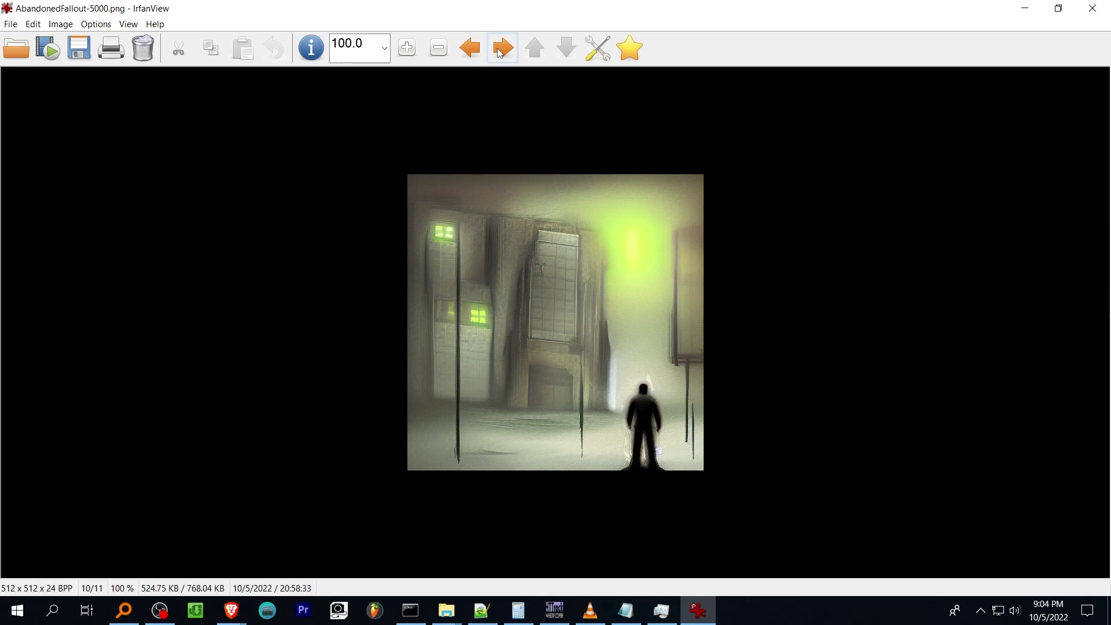